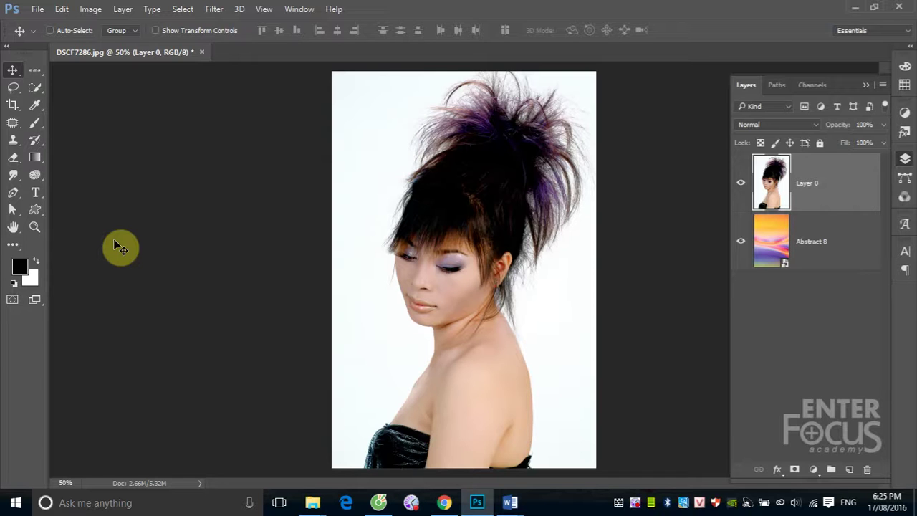
- Toggle the portrait layer off and on to check the background, then zoom into the top of the hair
left_click(740, 183)
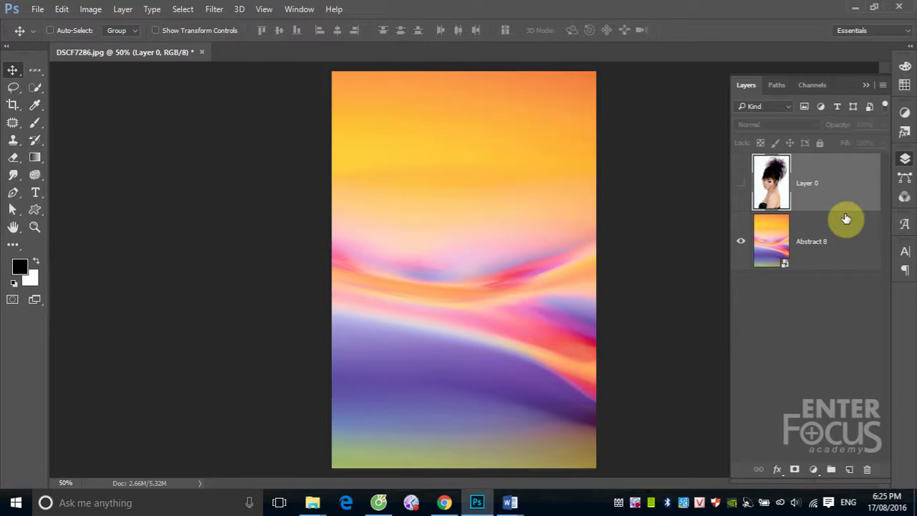
left_click(742, 186)
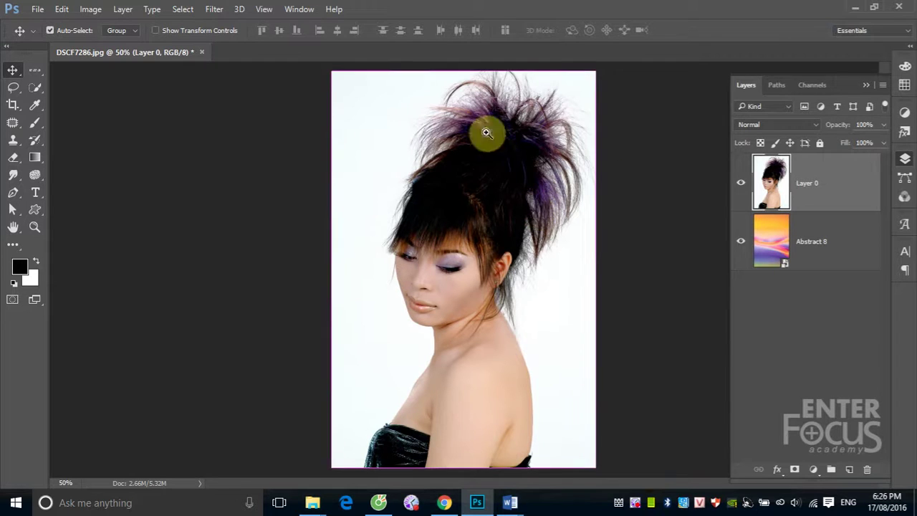
left_click_drag(417, 120, 606, 261)
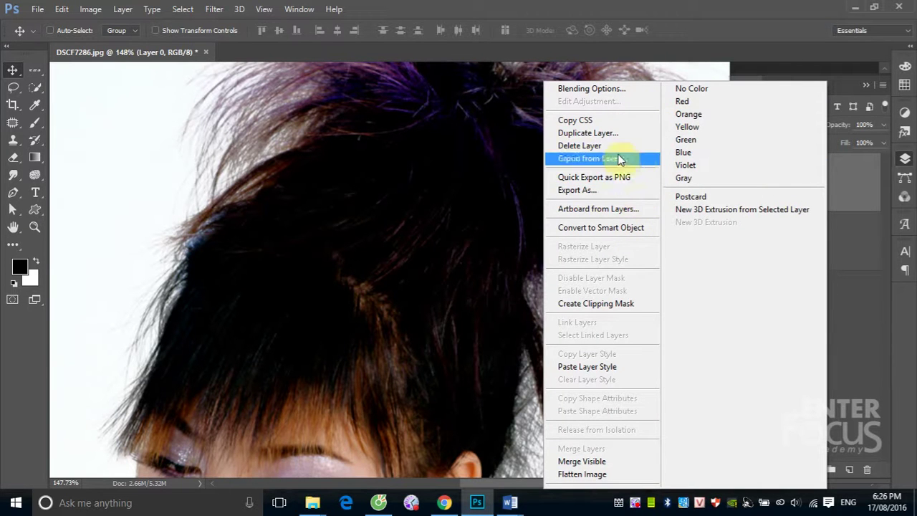
- Duplicate Layer 0 into Layer 0 copy and hide the original Layer 0
left_click(607, 134)
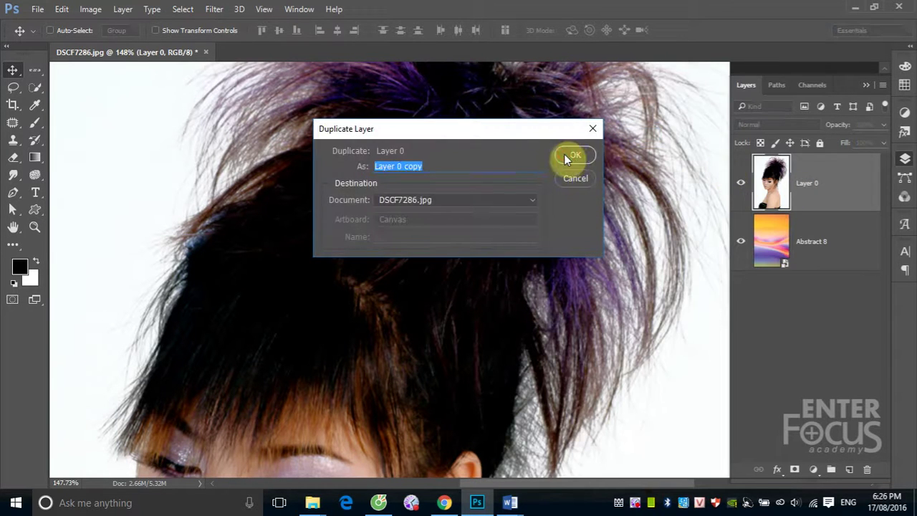
left_click(569, 155)
left_click(741, 242)
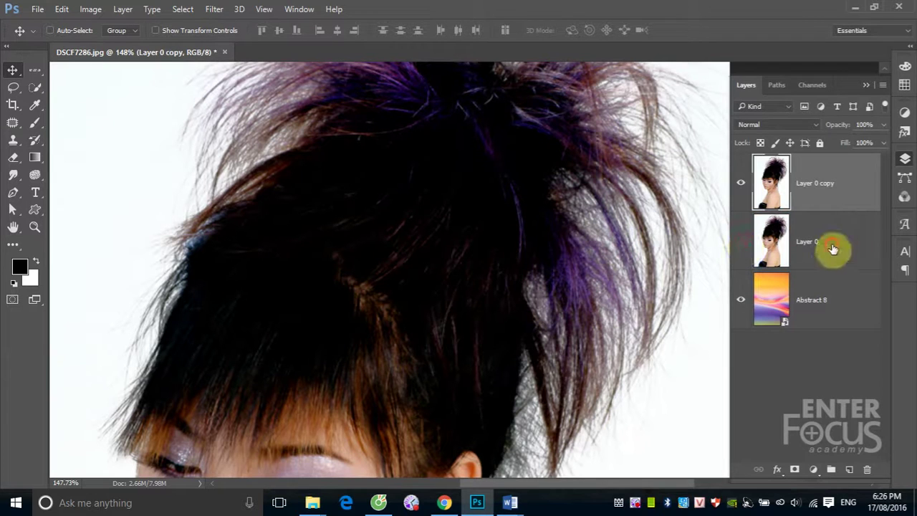
left_click(836, 246)
left_click(819, 191)
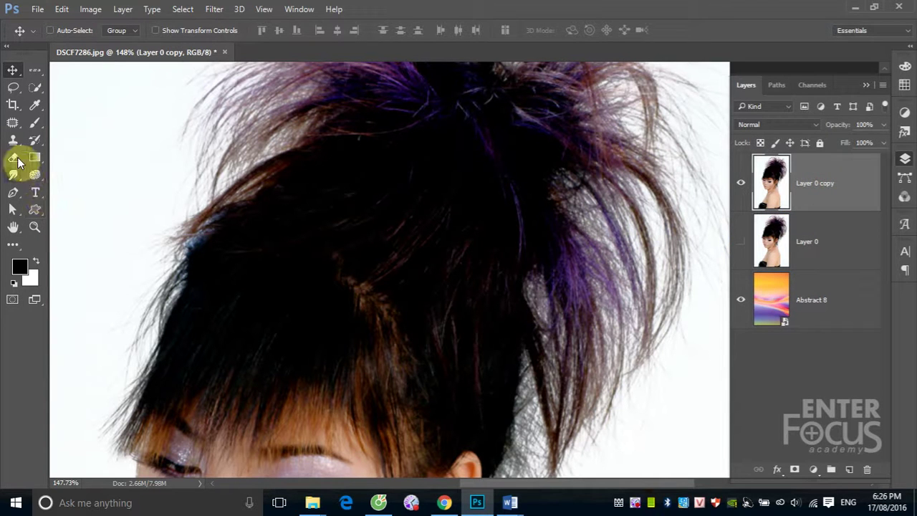
- Erase the white background between the hair strands on the copy with the Background Eraser
left_click(15, 158)
left_click(57, 171)
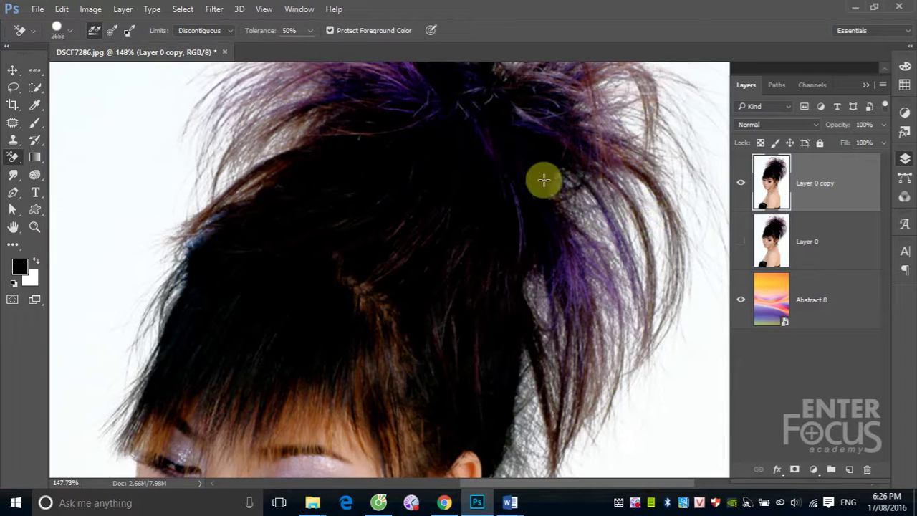
left_click_drag(557, 158, 739, 301)
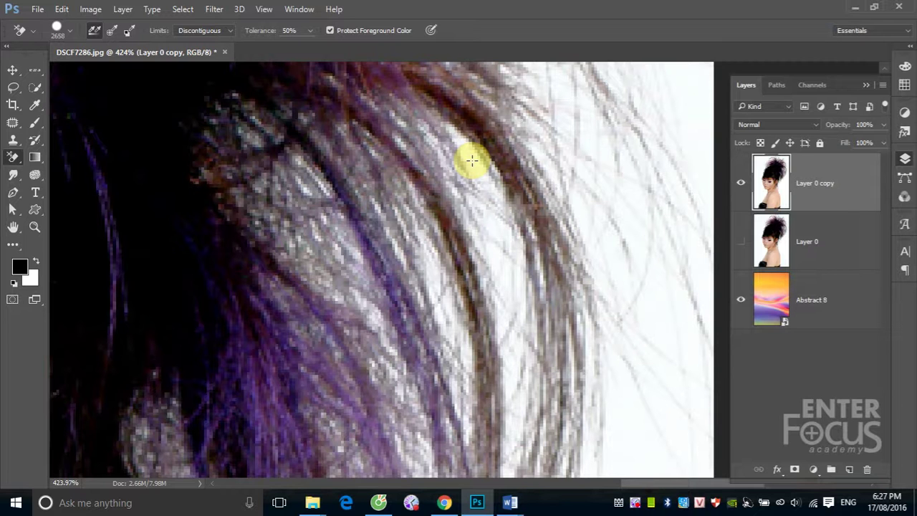
left_click(473, 161)
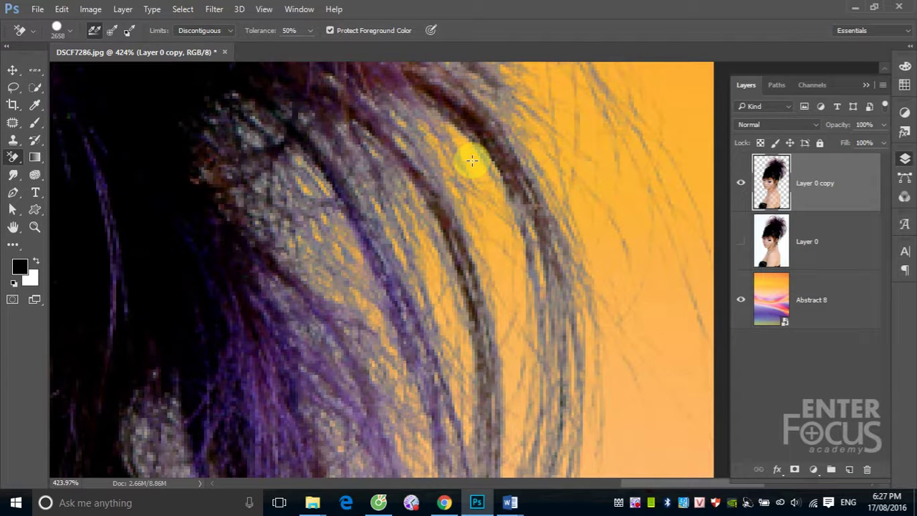
key("ctrl+minus")
key("ctrl+minus")
key("ctrl+minus")
key("ctrl+minus")
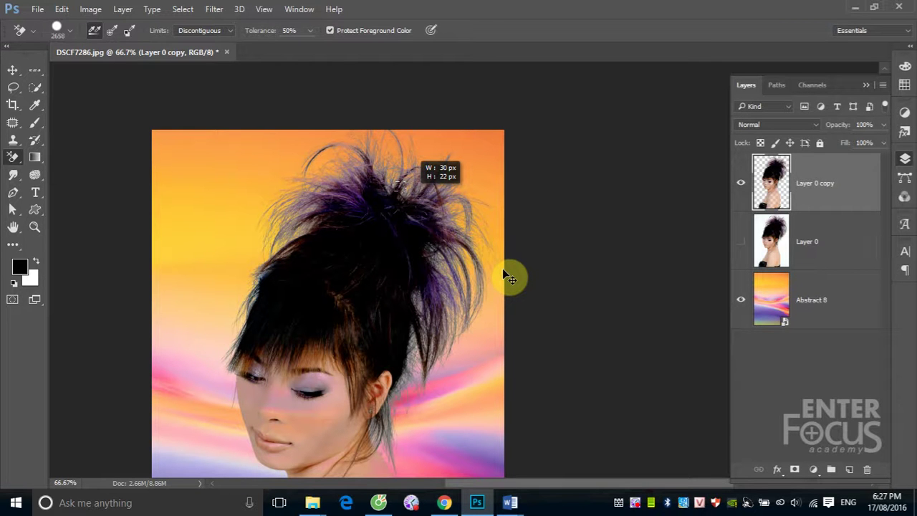
- Zoom in on the upper-right hair strands to inspect the erased edges
left_click_drag(503, 270, 580, 296)
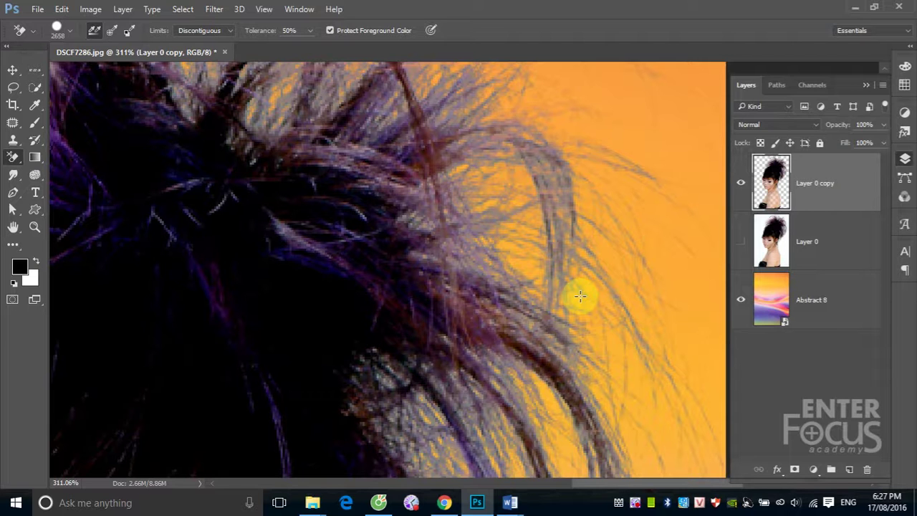
scroll(580, 295, "down", 1)
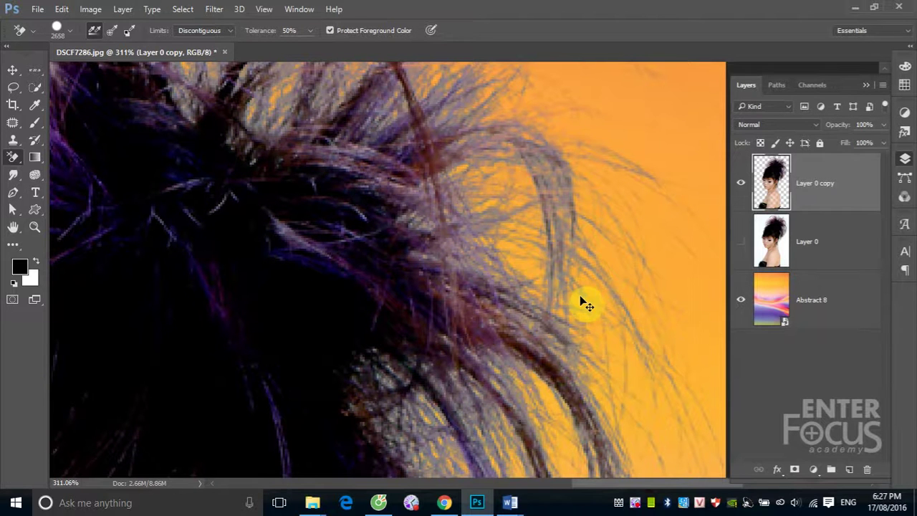
scroll(582, 297, "down", 1)
scroll(585, 303, "down", 2)
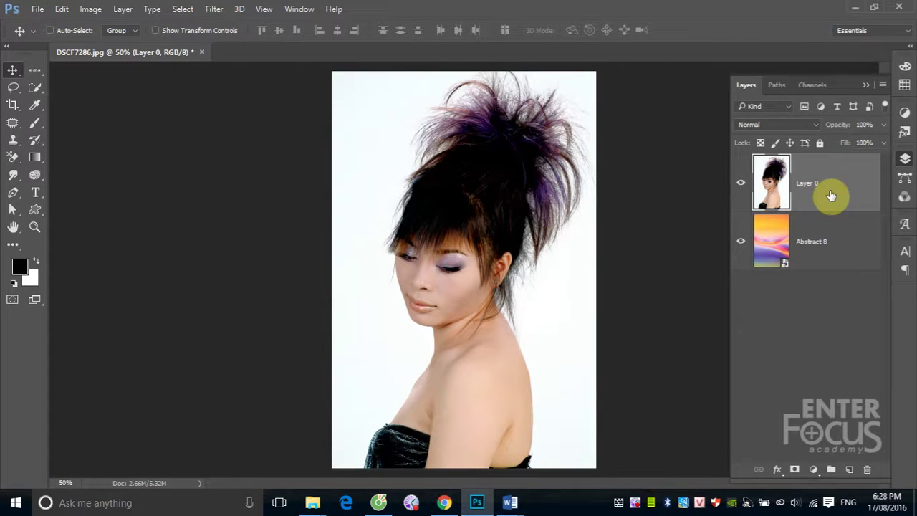
- Try Dissolve and Darken on Layer 0, then step through Multiply, Color Burn, Linear Burn and Darker Color
left_click(765, 126)
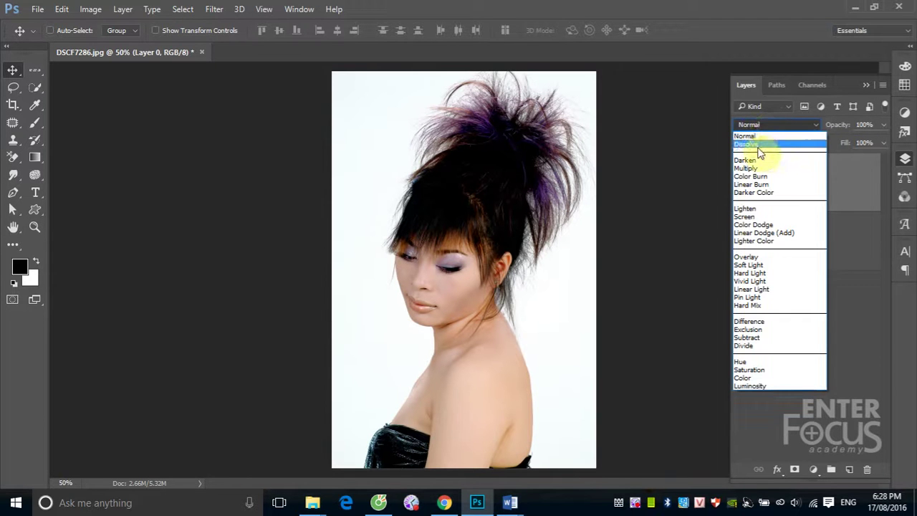
left_click(758, 146)
left_click(771, 125)
left_click(753, 159)
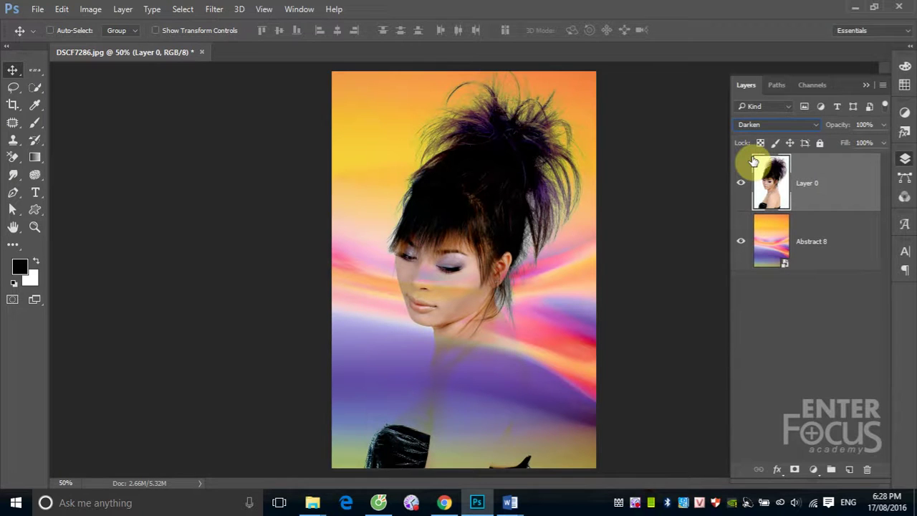
key("Down")
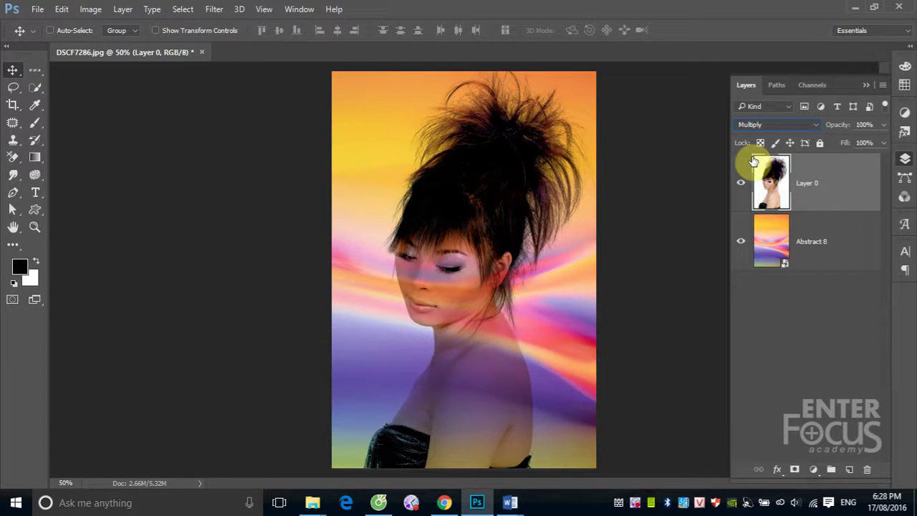
key("Down")
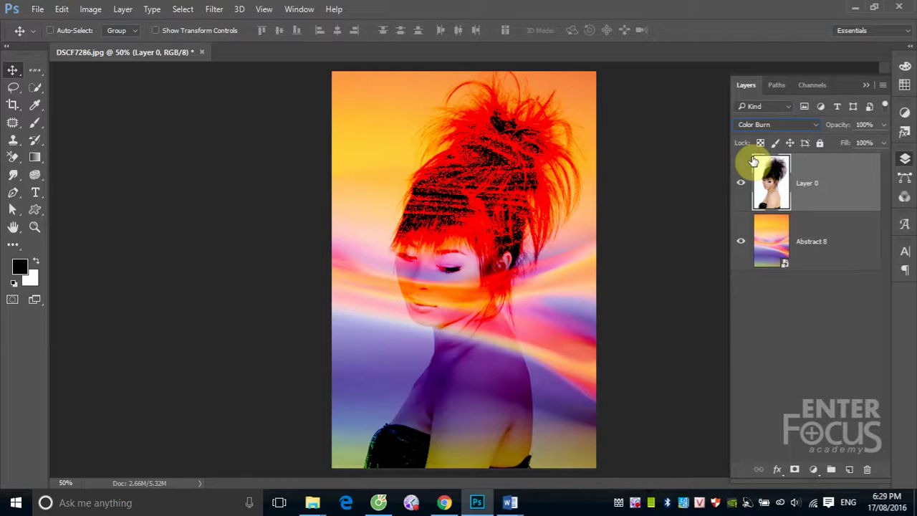
key("Down")
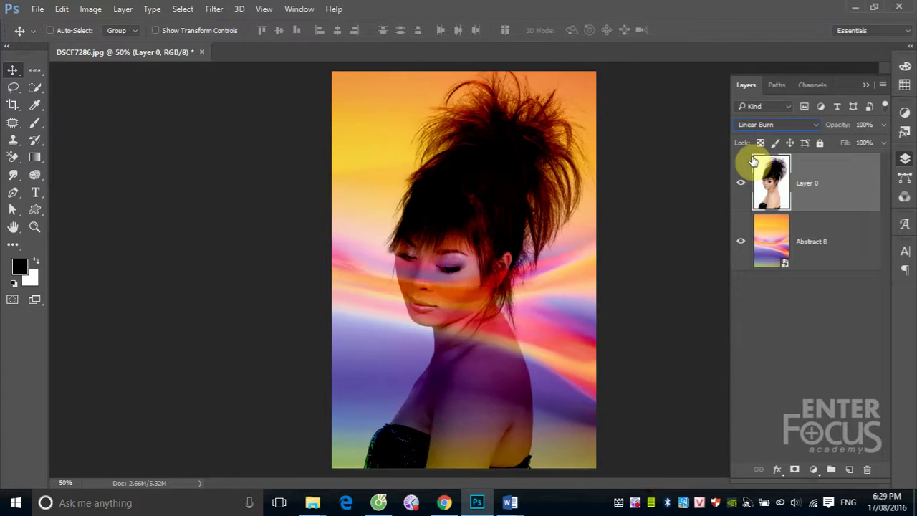
key("Down")
key("Down")
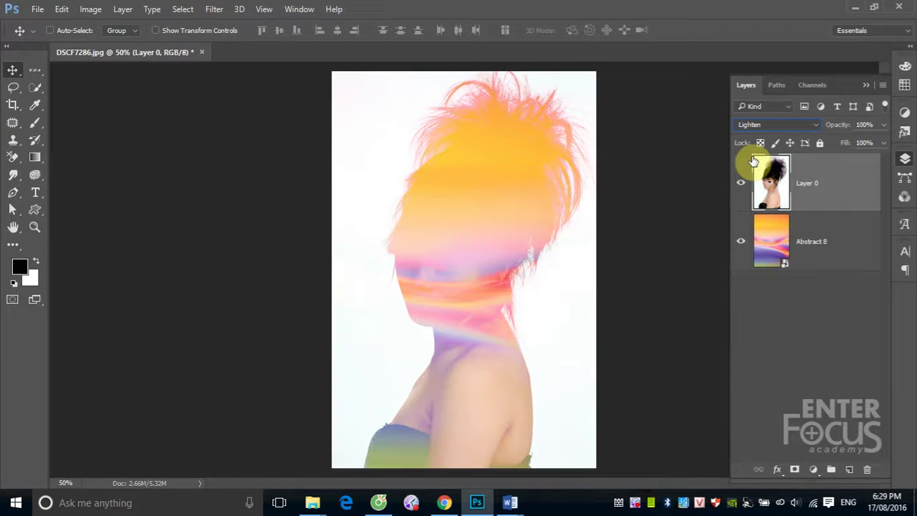
- Step Layer 0's blend through Screen, Color Dodge, Vivid Light and Difference, then reset it to Normal
key("Down")
key("Down")
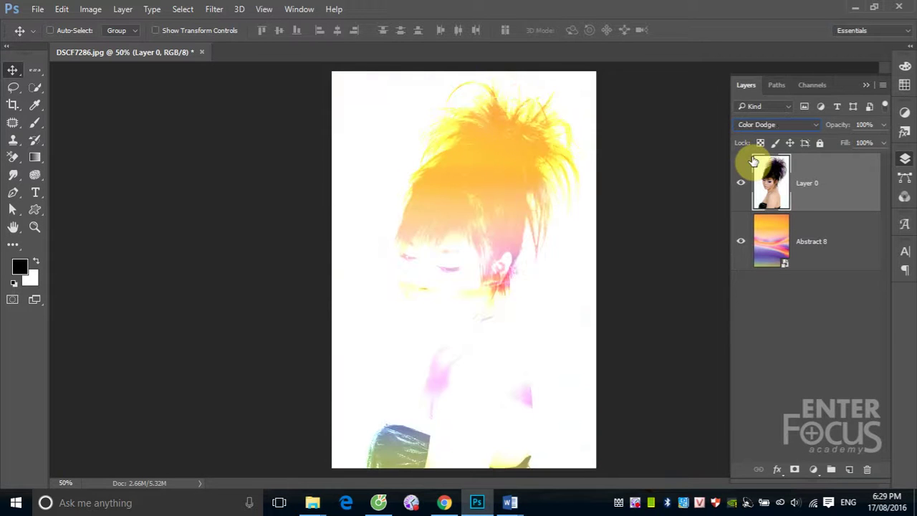
key("Down")
key("Down")
key("Down")
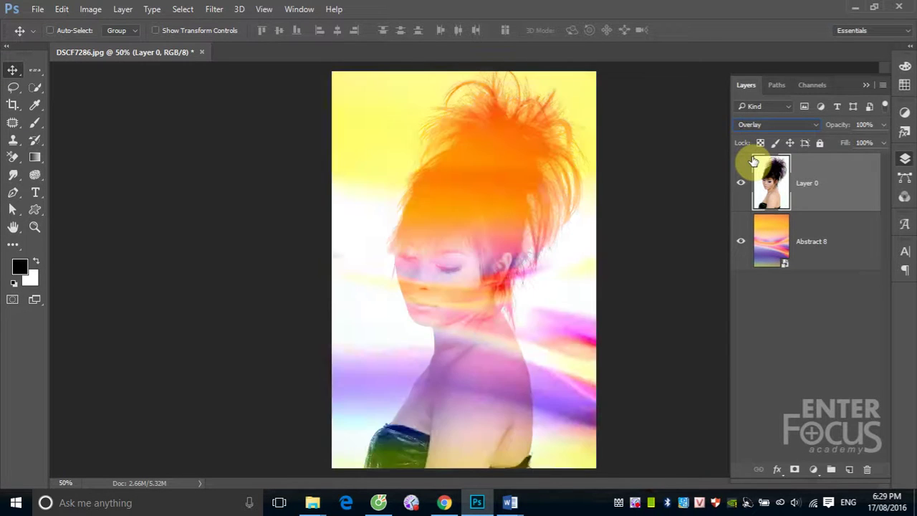
key("Down")
key("Down")
key("Down")
key("Down")
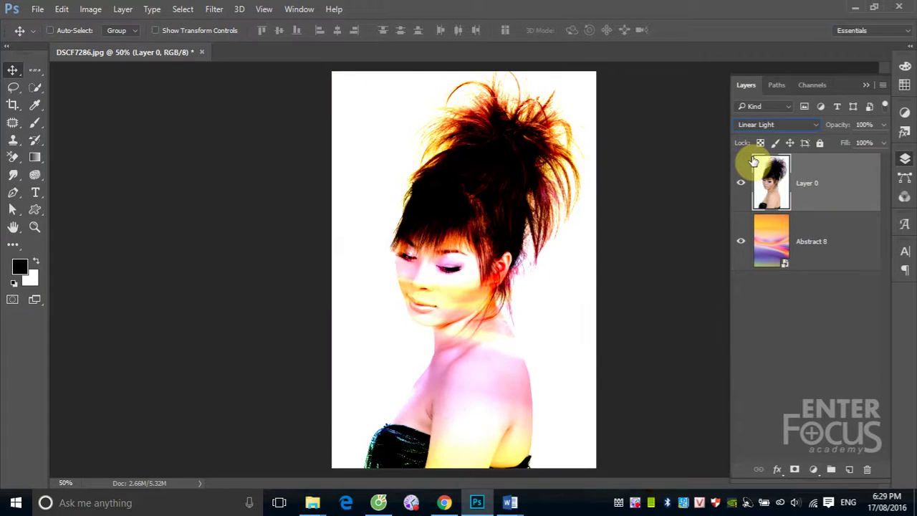
key("Down")
key("Down")
key("Down")
key("Down")
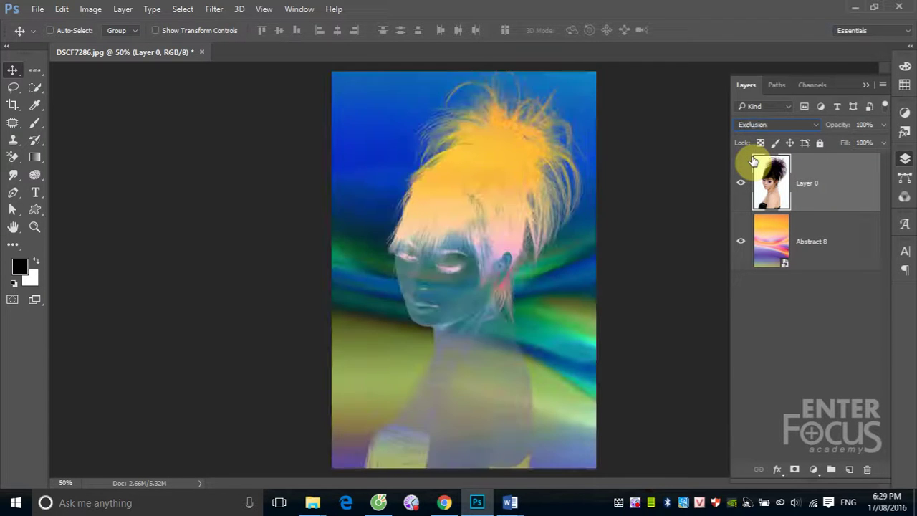
key("Down")
key("Down")
key("Down")
key("Down")
key("Down")
key("Down")
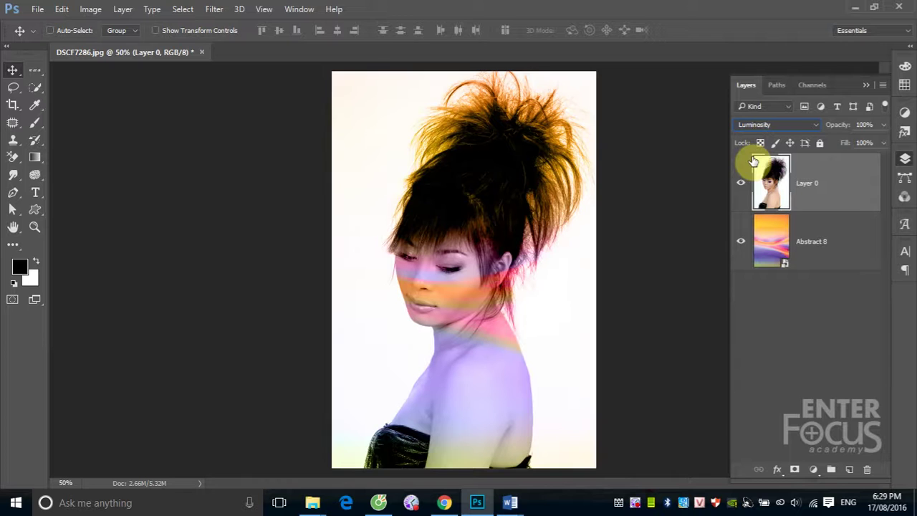
left_click(815, 125)
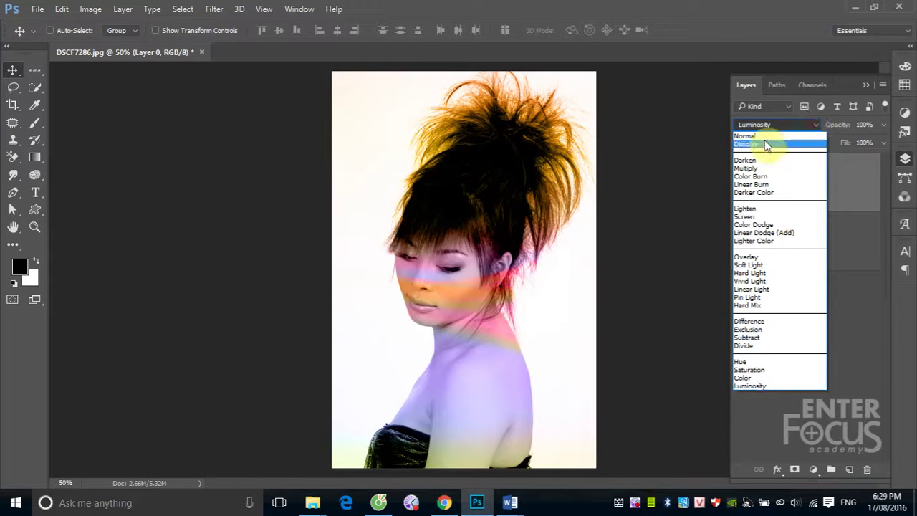
left_click(761, 136)
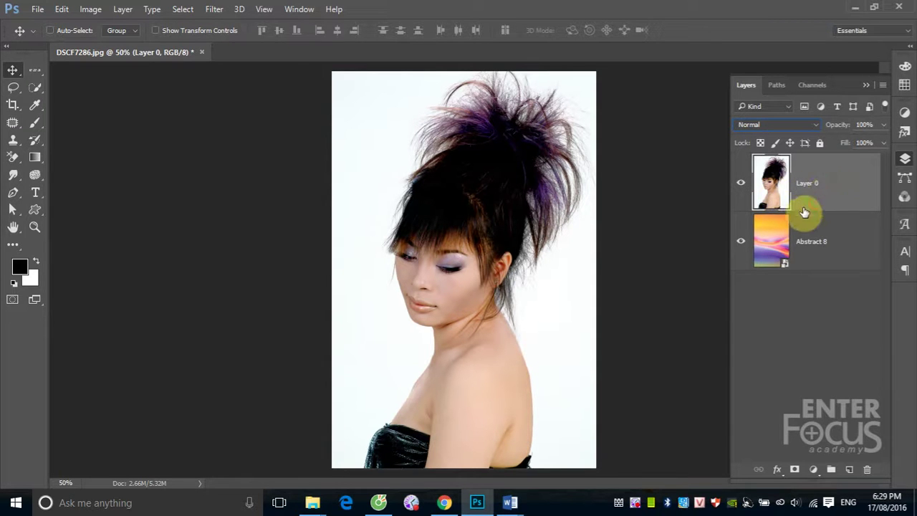
- Duplicate Layer 0 into Layer 0 copy and switch to the Quick Selection tool
right_click(832, 186)
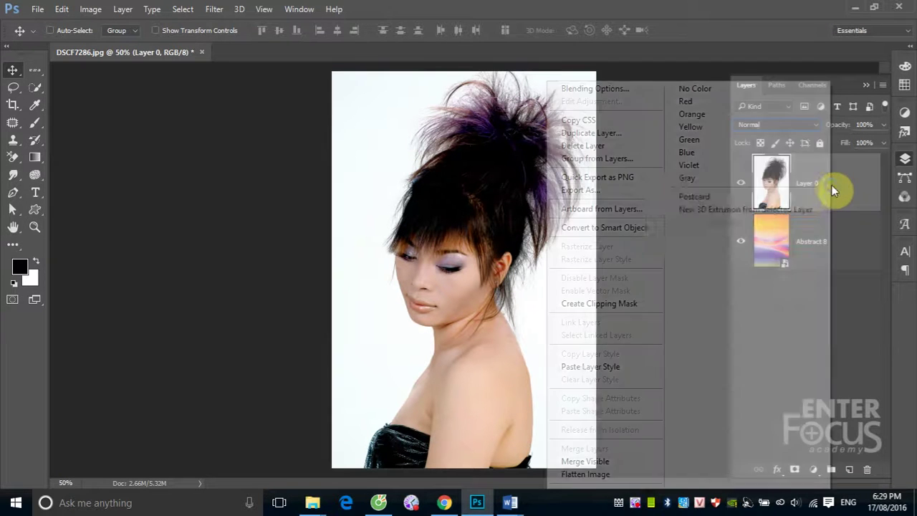
left_click(606, 132)
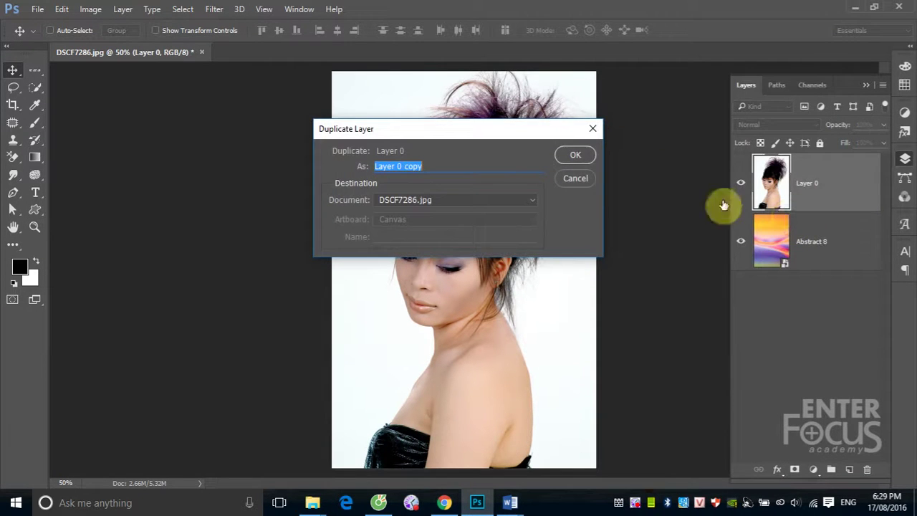
left_click(585, 158)
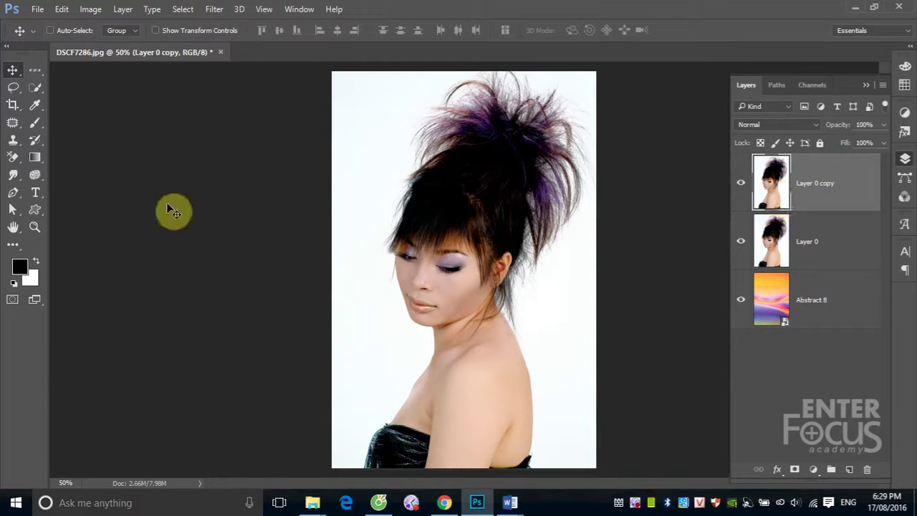
left_click(38, 88)
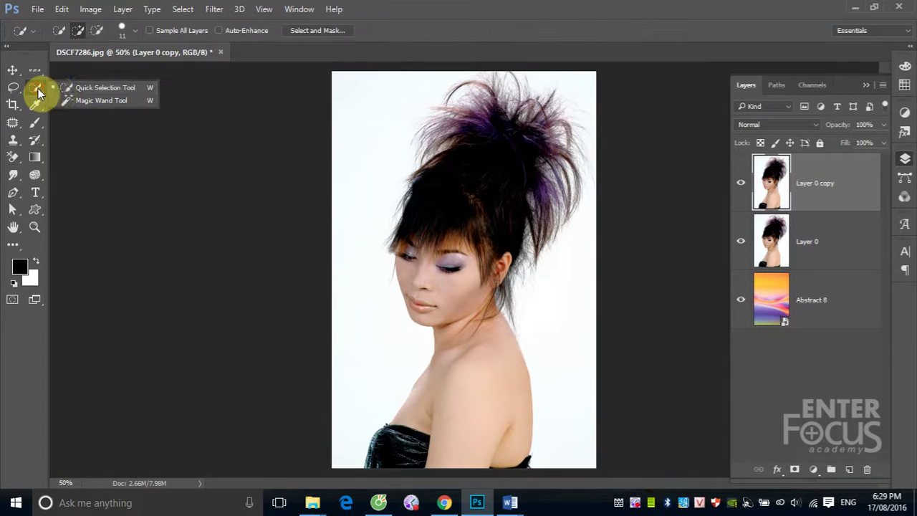
left_click(63, 89)
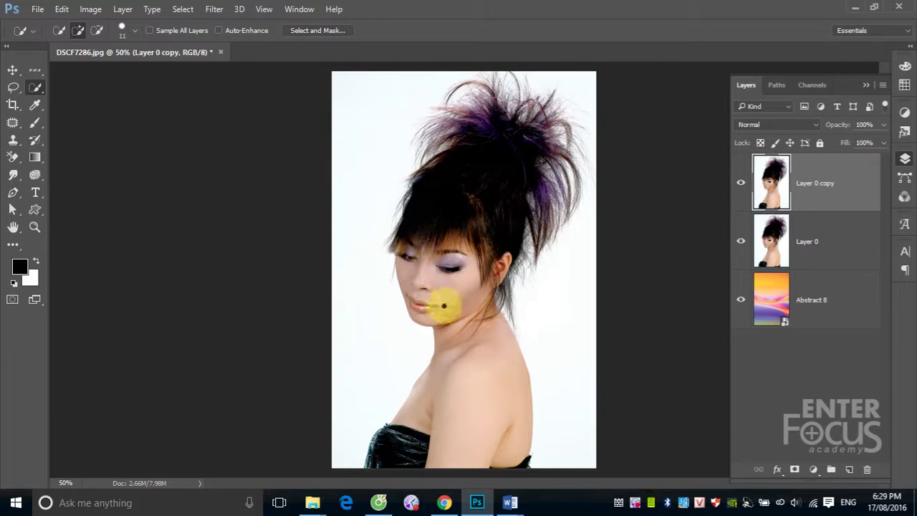
- Paint a quick selection over the face, neck, shoulder, right-side hair and top-left hair
left_click_drag(424, 297, 495, 139)
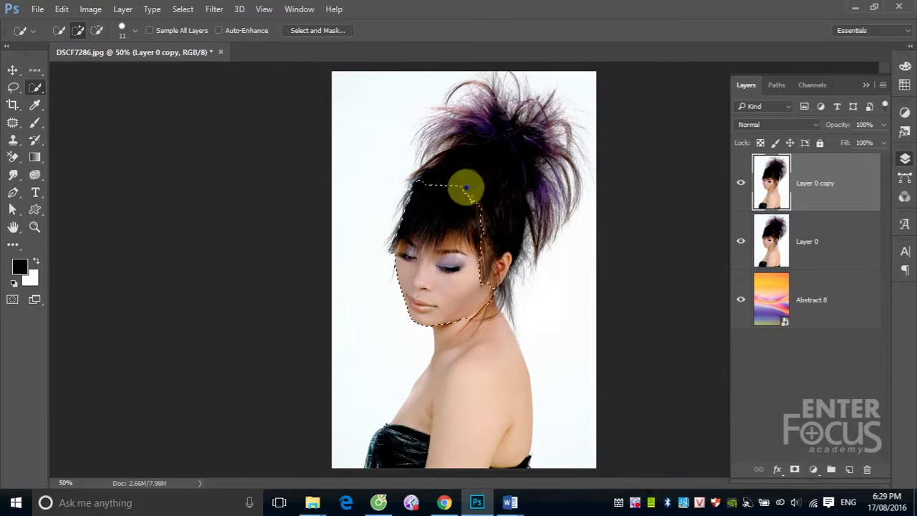
mouse_move(487, 118)
left_mouse_down()
mouse_move(459, 239)
mouse_move(446, 424)
mouse_move(373, 465)
mouse_move(506, 446)
mouse_move(526, 463)
mouse_move(524, 453)
left_mouse_up()
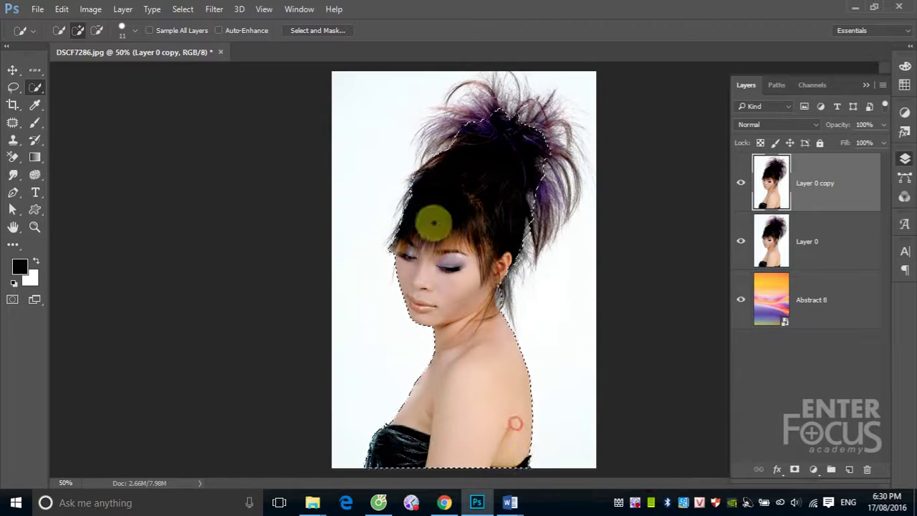
mouse_move(537, 189)
left_mouse_down()
mouse_move(538, 245)
mouse_move(563, 185)
mouse_move(549, 143)
mouse_move(564, 160)
mouse_move(575, 190)
mouse_move(503, 96)
mouse_move(434, 82)
mouse_move(440, 122)
mouse_move(423, 137)
mouse_move(494, 116)
mouse_move(494, 78)
mouse_move(508, 117)
mouse_move(544, 98)
mouse_move(564, 112)
mouse_move(571, 140)
mouse_move(543, 153)
left_mouse_up()
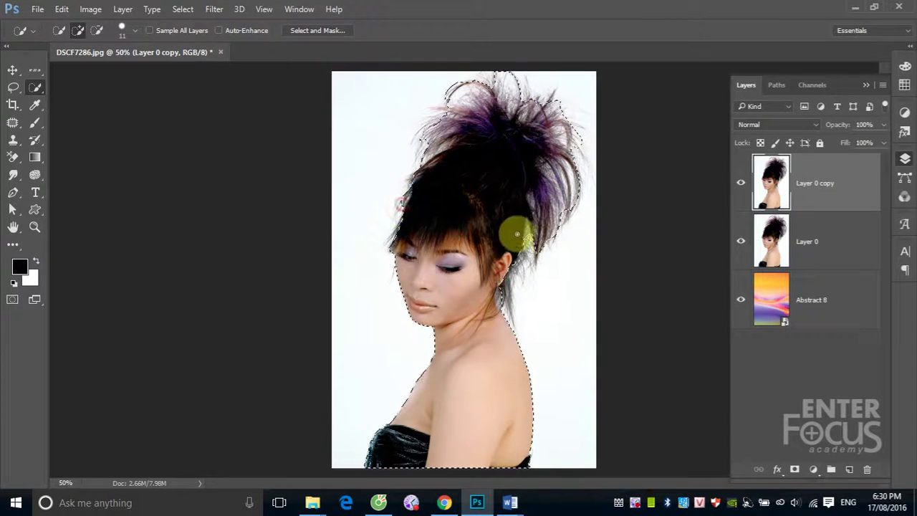
mouse_move(512, 229)
left_mouse_down()
mouse_move(497, 296)
mouse_move(505, 307)
left_mouse_up()
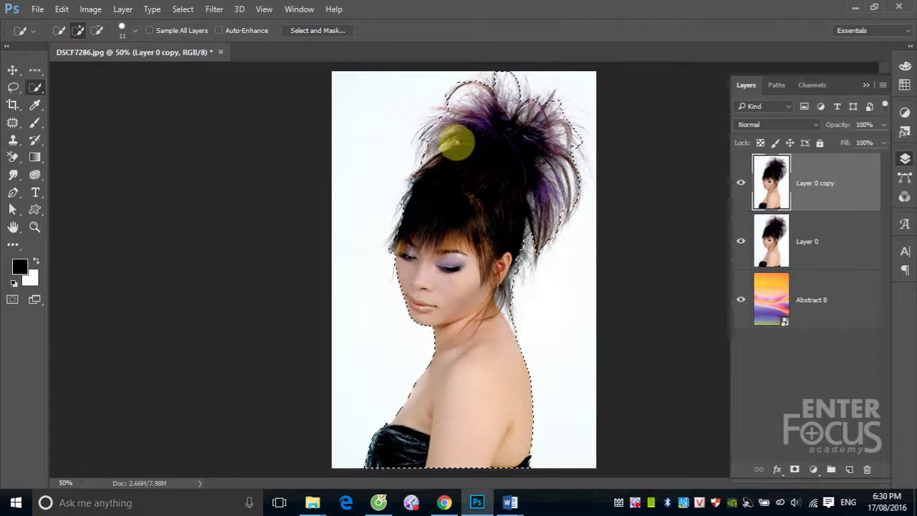
left_click_drag(434, 108, 468, 113)
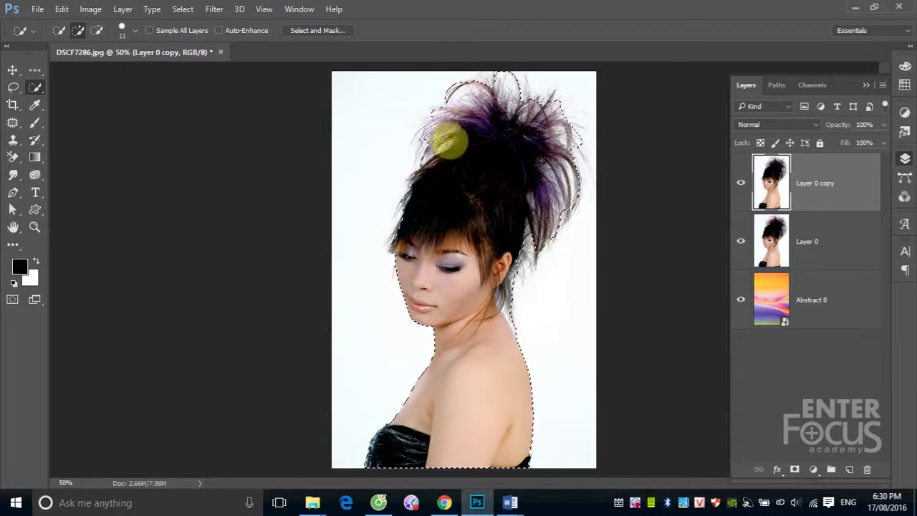
- Extend the selection to the hair tips, hide Layer 0, and add a layer mask to Layer 0 copy
left_click(434, 131)
left_click_drag(541, 174, 521, 189)
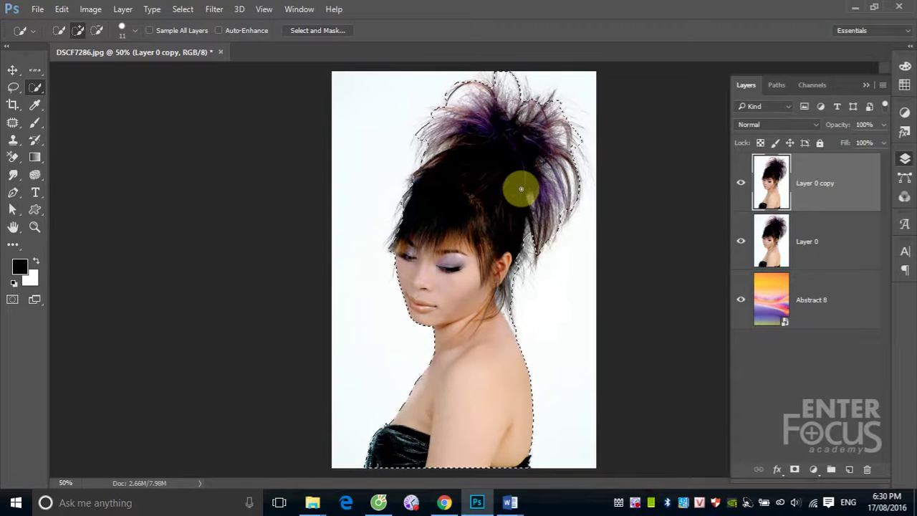
left_click_drag(521, 189, 600, 197)
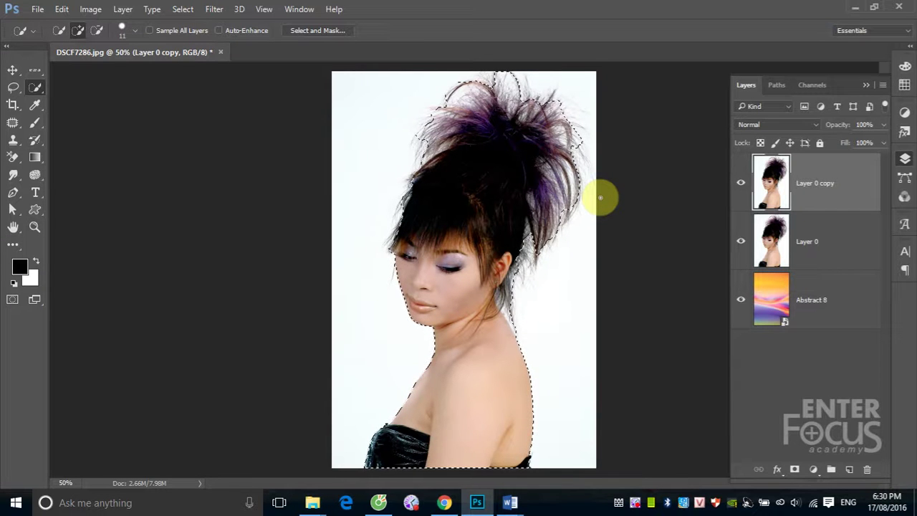
left_click(740, 242)
left_click(794, 470)
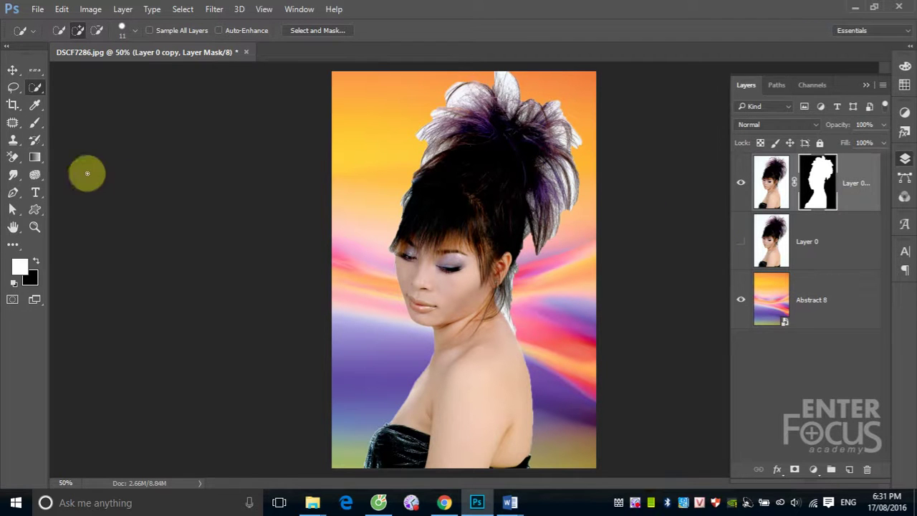
- Paint out the top and right hair on Layer 0 copy's mask with a Normal-mode brush
left_click(35, 122)
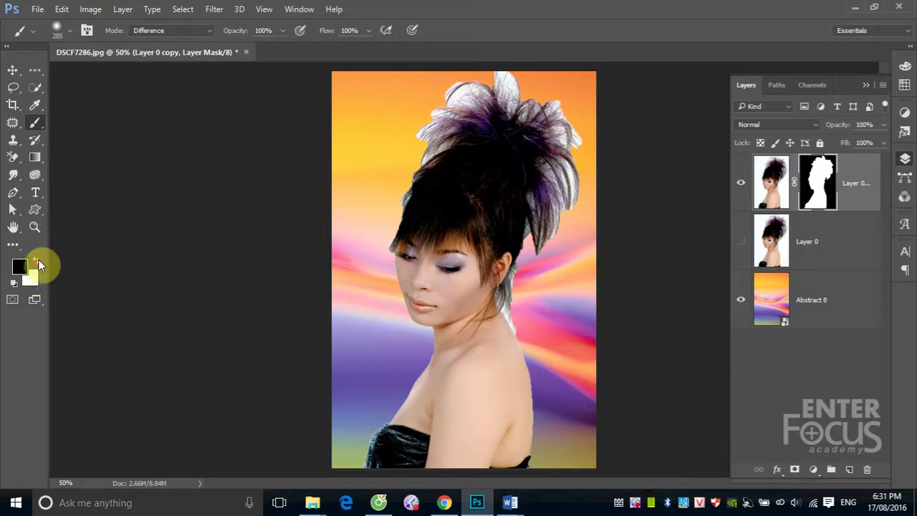
left_click(817, 181)
mouse_move(481, 119)
left_mouse_down()
mouse_move(458, 118)
mouse_move(471, 82)
left_mouse_up()
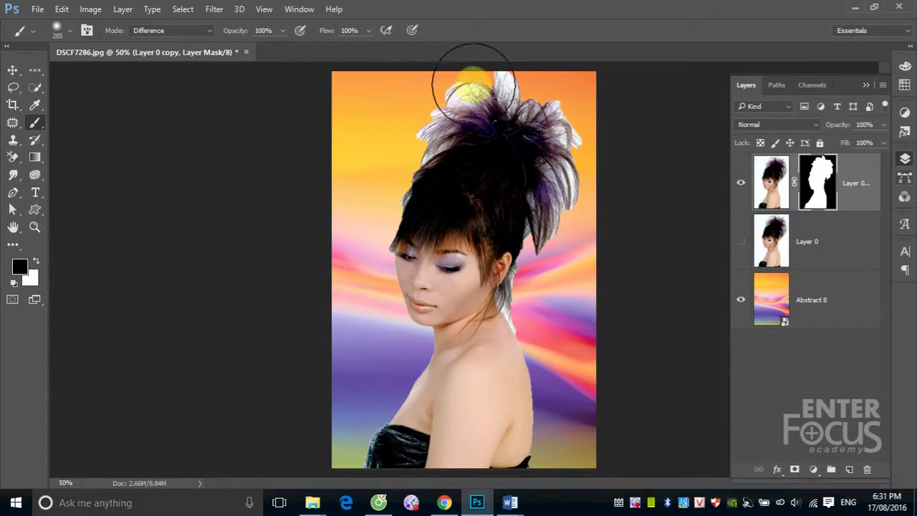
left_click(210, 34)
left_click(174, 43)
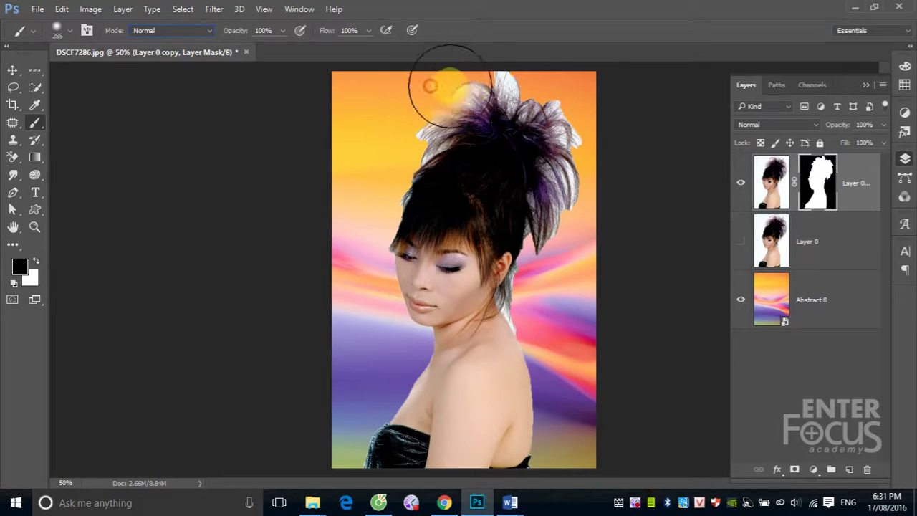
mouse_move(451, 85)
left_mouse_down()
mouse_move(497, 82)
mouse_move(557, 113)
mouse_move(575, 176)
mouse_move(574, 237)
mouse_move(573, 222)
mouse_move(545, 306)
mouse_move(538, 287)
mouse_move(547, 297)
mouse_move(569, 205)
mouse_move(466, 98)
mouse_move(397, 129)
mouse_move(371, 175)
mouse_move(413, 134)
mouse_move(351, 205)
mouse_move(375, 184)
mouse_move(350, 250)
mouse_move(379, 158)
mouse_move(440, 117)
mouse_move(504, 127)
left_mouse_up()
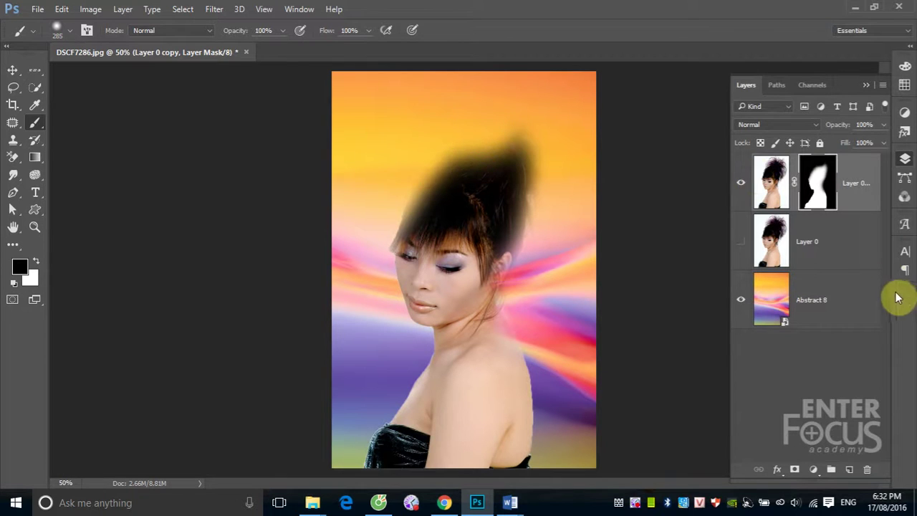
- Make Layer 0 visible again and paint more of the hair on the mask
left_click(741, 240)
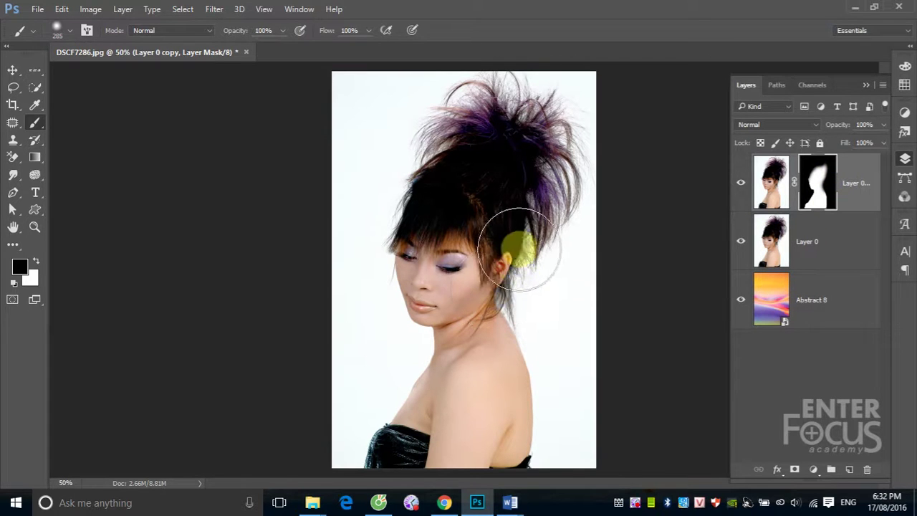
left_click_drag(517, 236, 513, 236)
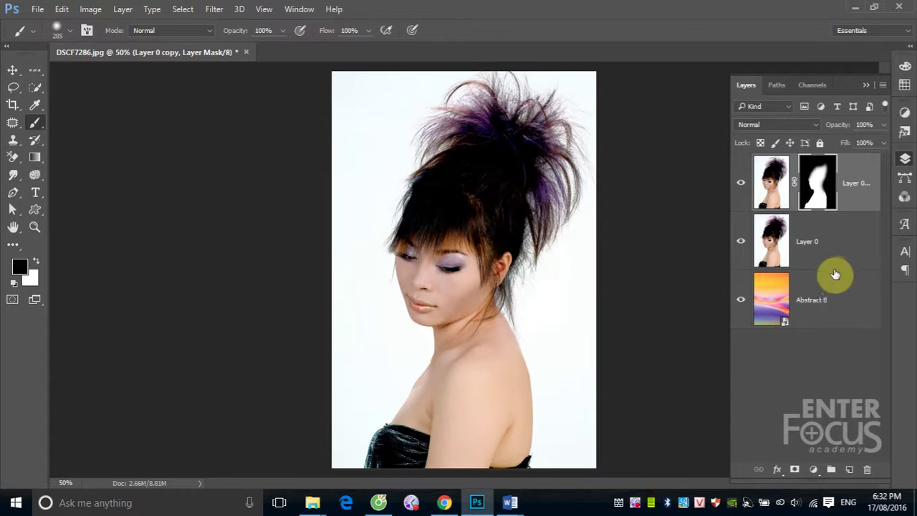
left_click(14, 71)
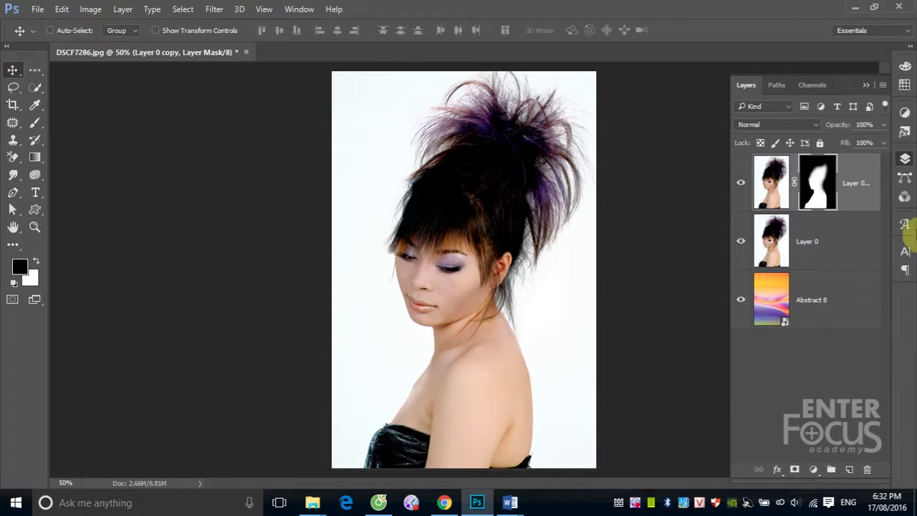
- Select Layer 0, hide the masked Layer 0 copy, and set Layer 0's blend mode to Multiply
left_click_drag(794, 250, 815, 250)
left_click(815, 250)
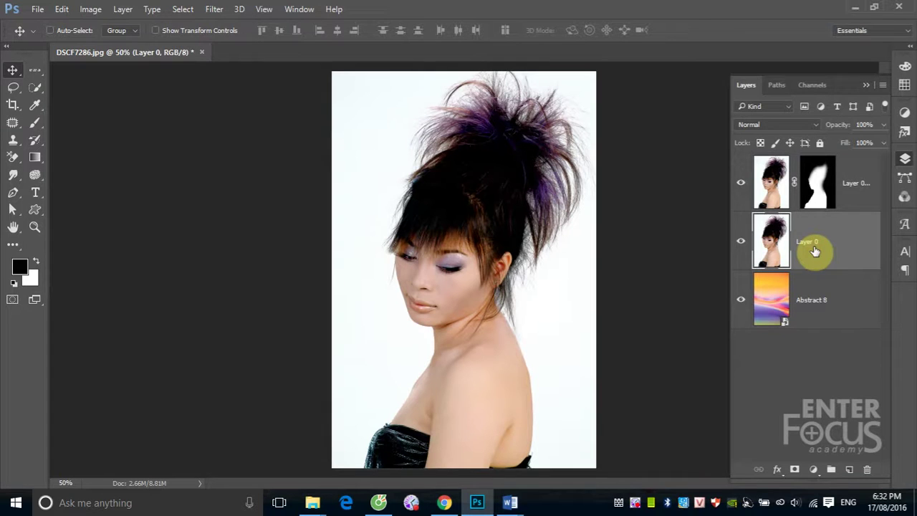
left_click(741, 182)
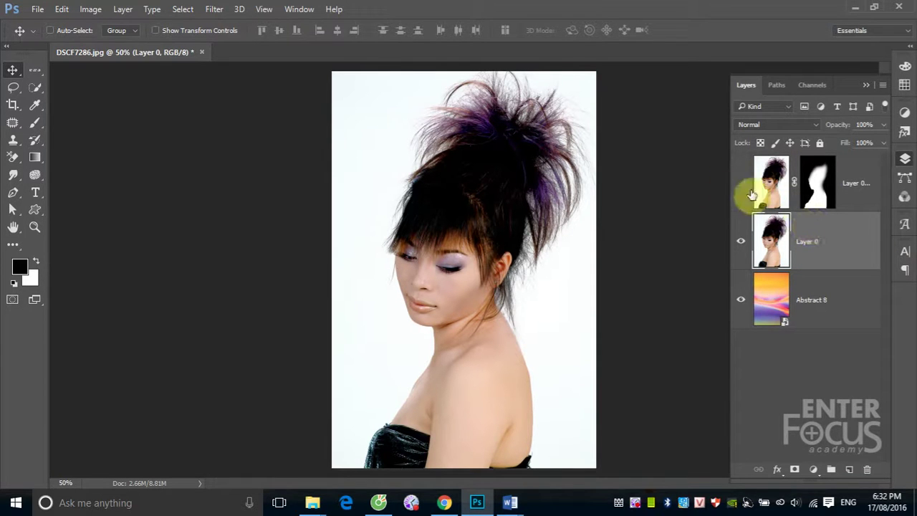
left_click(831, 245)
left_click(817, 126)
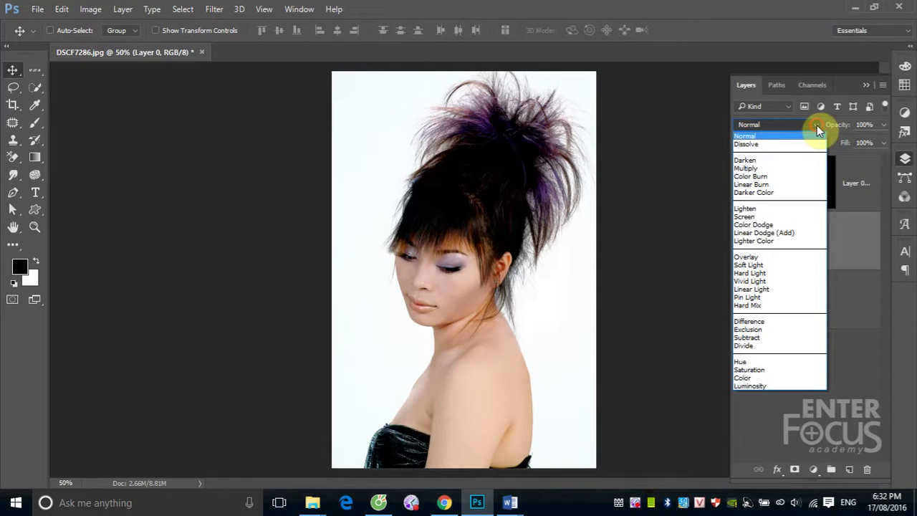
left_click(771, 169)
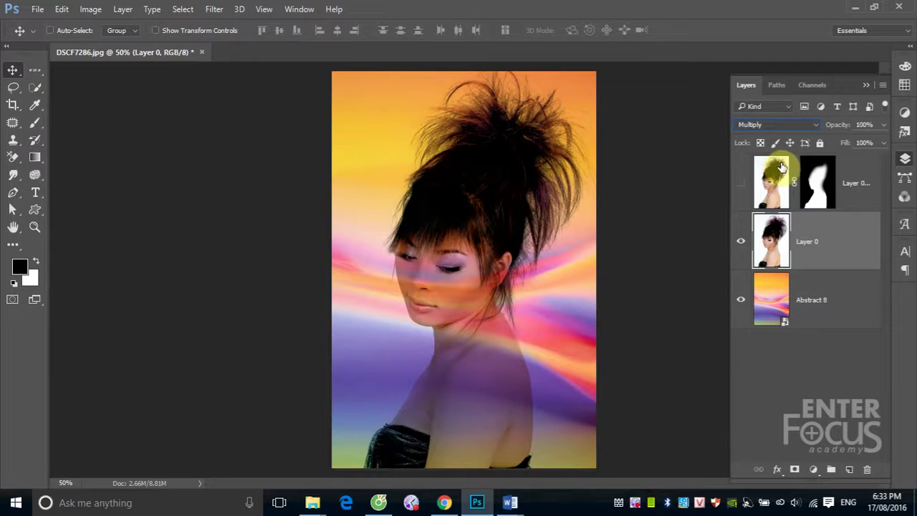
- Target the top layer's mask and make Layer 0 copy visible again
left_click(821, 175)
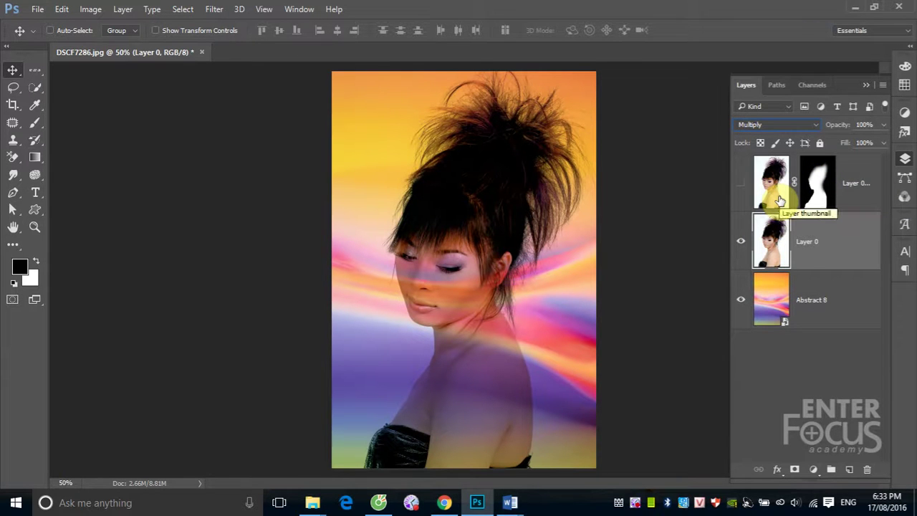
left_click(742, 183)
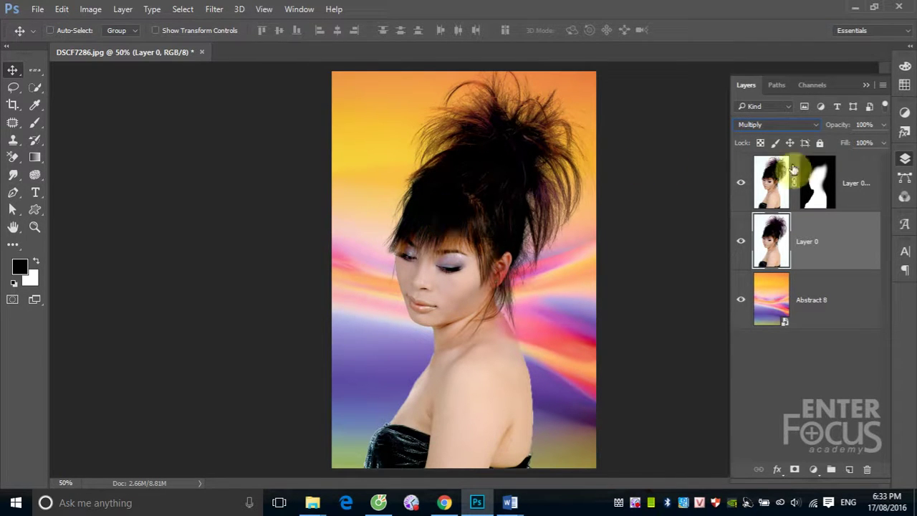
left_click(828, 173)
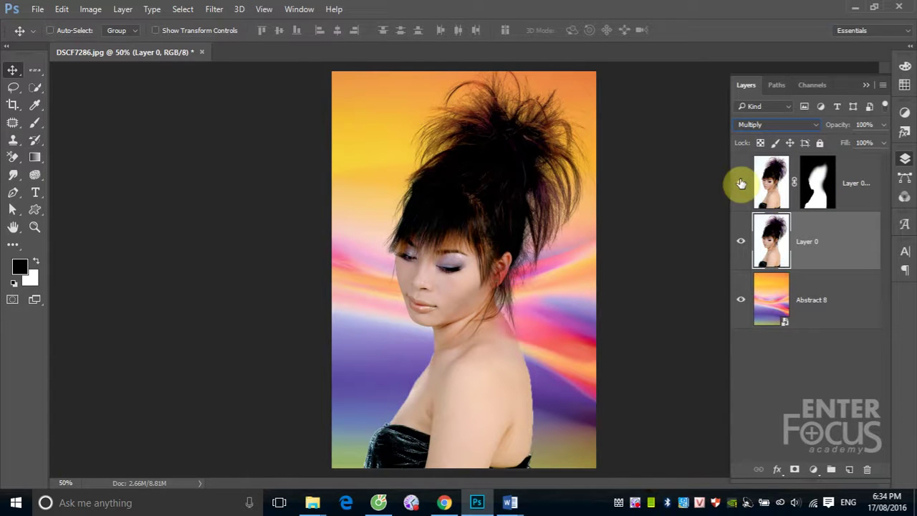
- Change Layer 0's blend mode from Normal to Multiply
left_click(782, 126)
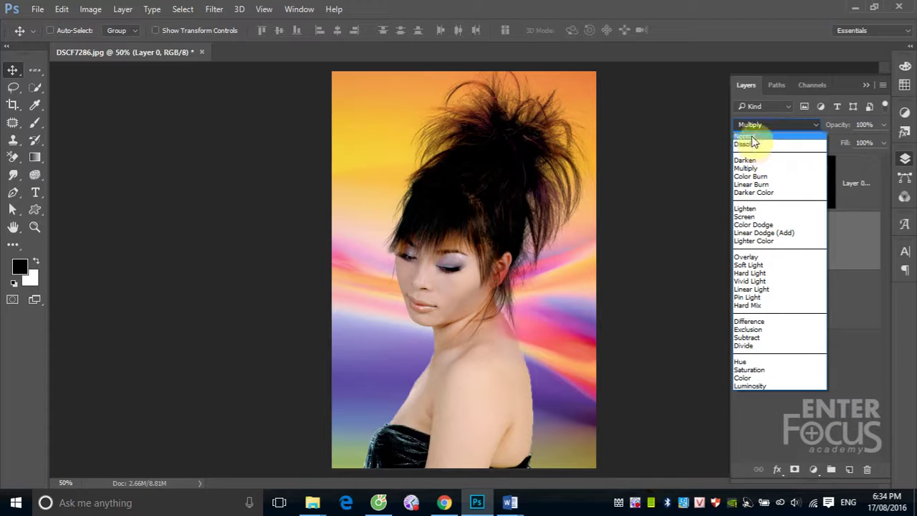
left_click(758, 136)
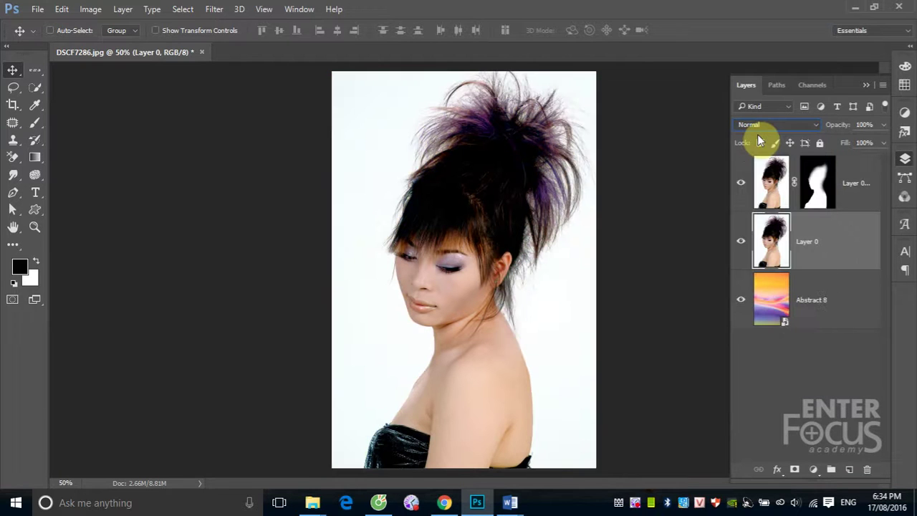
left_click(765, 125)
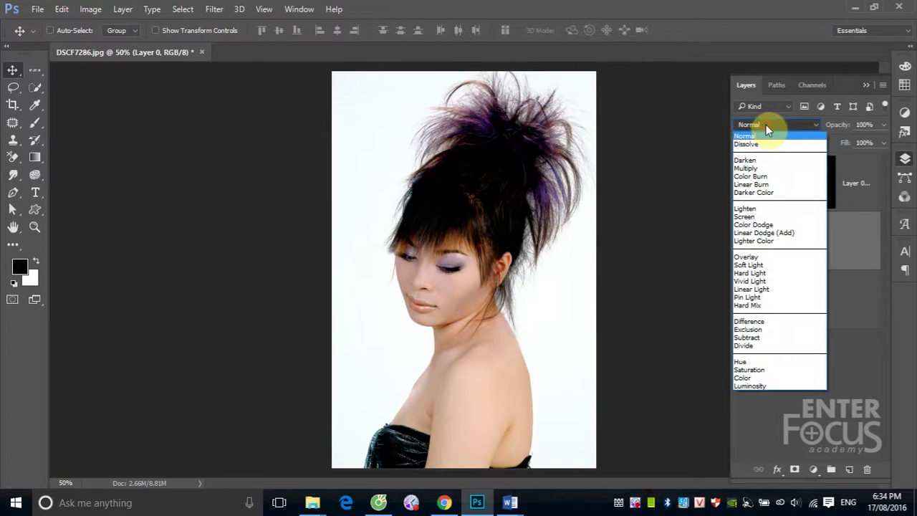
left_click(754, 168)
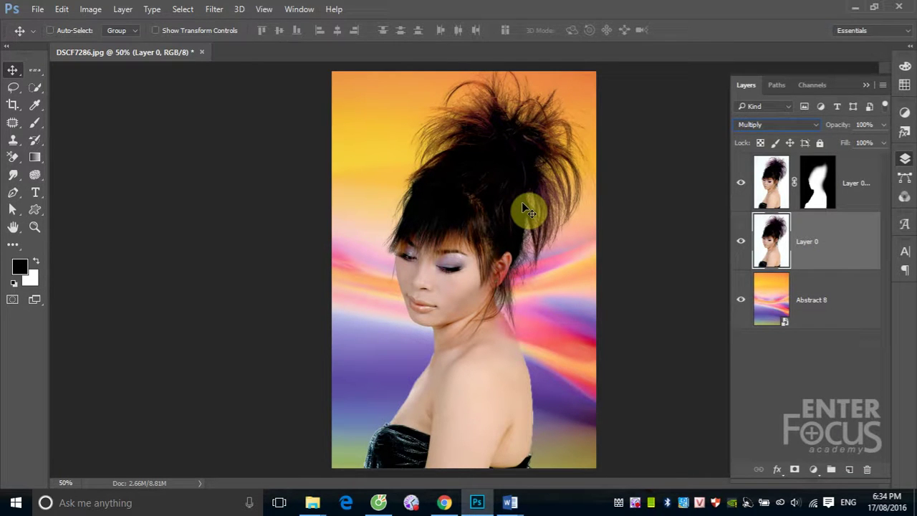
mouse_move(420, 96)
left_mouse_down()
mouse_move(519, 152)
mouse_move(199, 160)
mouse_move(498, 289)
mouse_move(352, 160)
left_mouse_up()
left_click_drag(497, 341, 368, 164)
left_click_drag(483, 282, 483, 225)
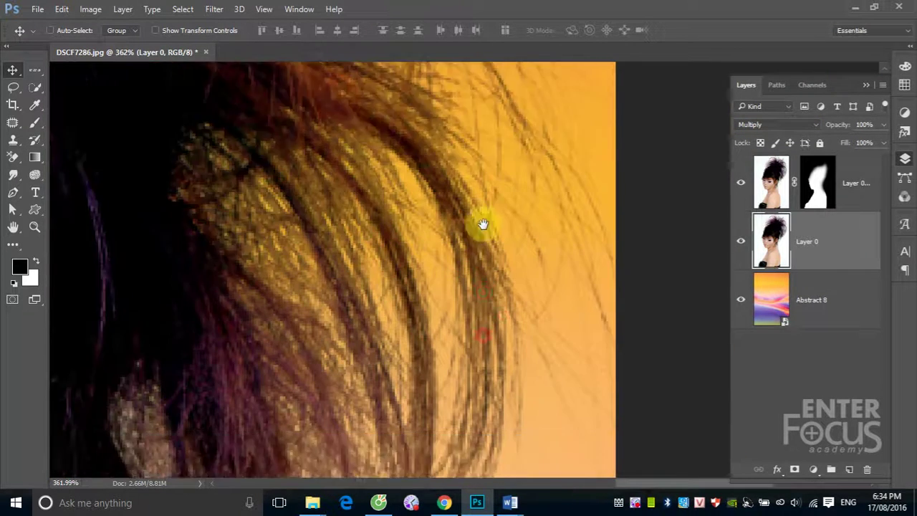
left_click_drag(427, 340, 463, 268)
left_click_drag(451, 358, 485, 243)
mouse_move(397, 145)
left_mouse_down()
mouse_move(431, 260)
mouse_move(494, 297)
left_mouse_up()
left_click_drag(461, 112, 506, 220)
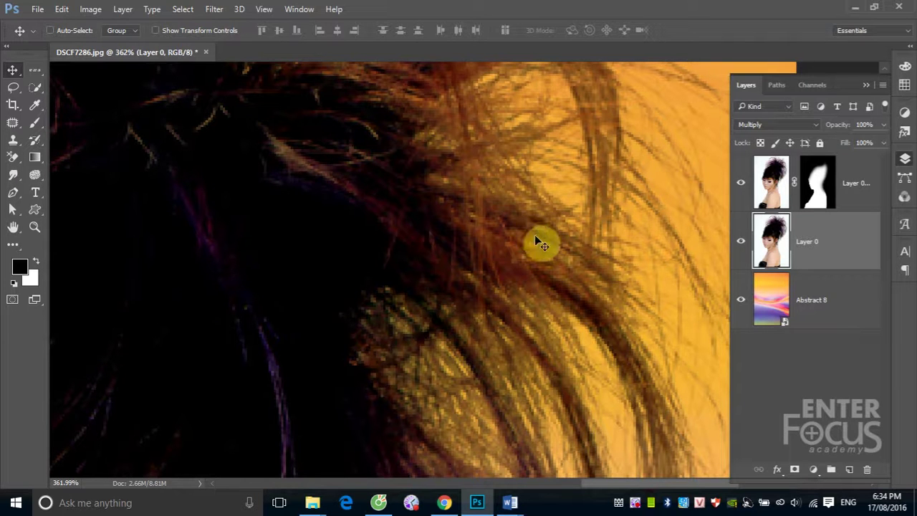
key("ctrl+minus")
key("ctrl+minus")
key("ctrl+minus")
key("ctrl+minus")
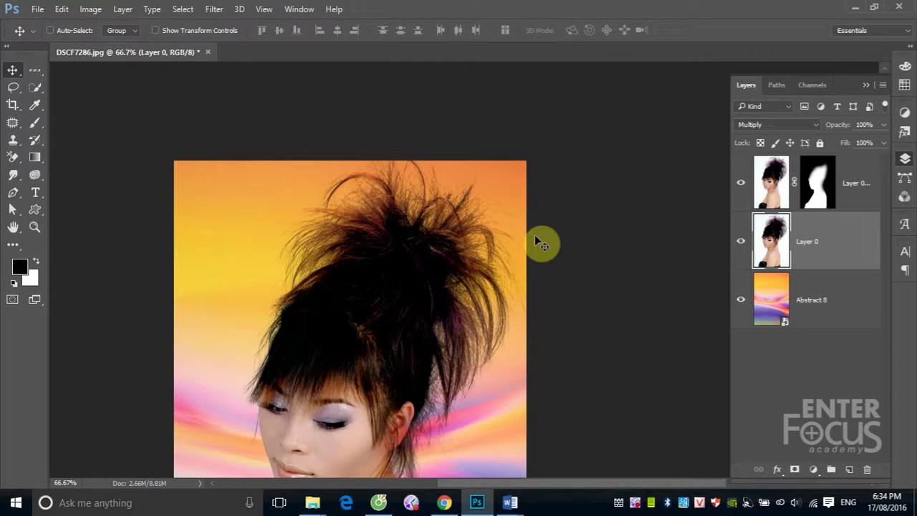
left_click_drag(416, 313, 479, 185)
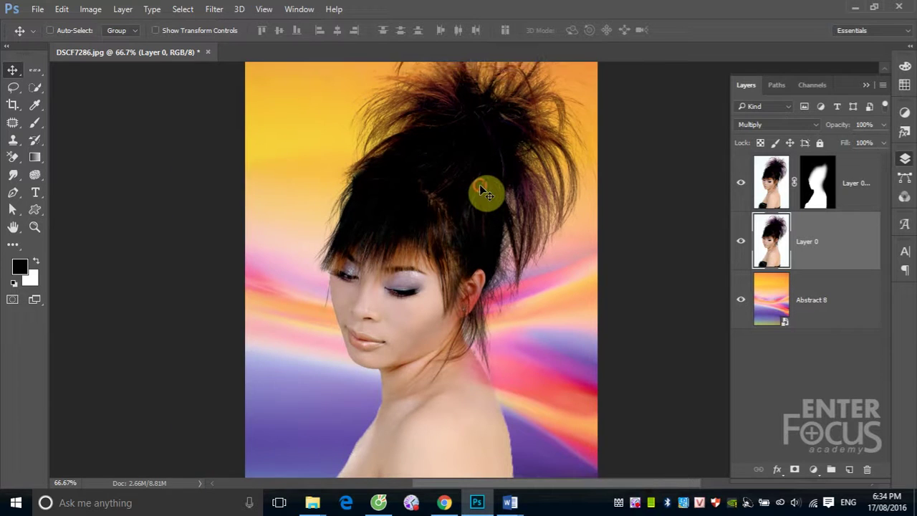
key("ctrl+plus")
key("ctrl+minus")
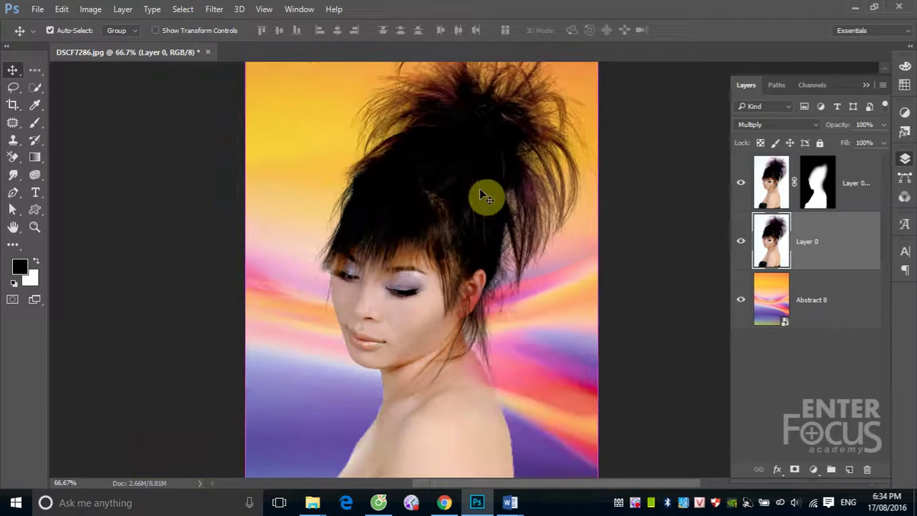
key("ctrl+minus")
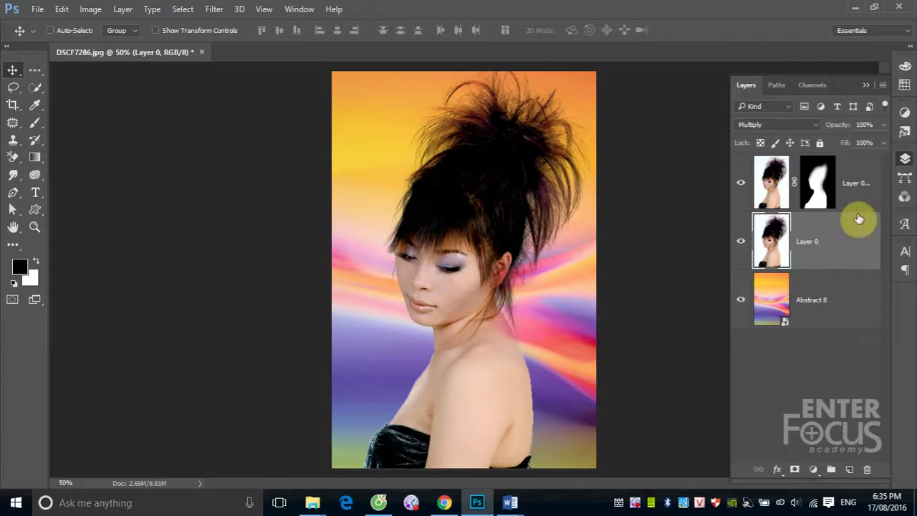
- Place the Desktop image 5-du-lich-deo-khau-pha-mytour-1 as an embedded layer above Abstract 8
left_click(817, 301)
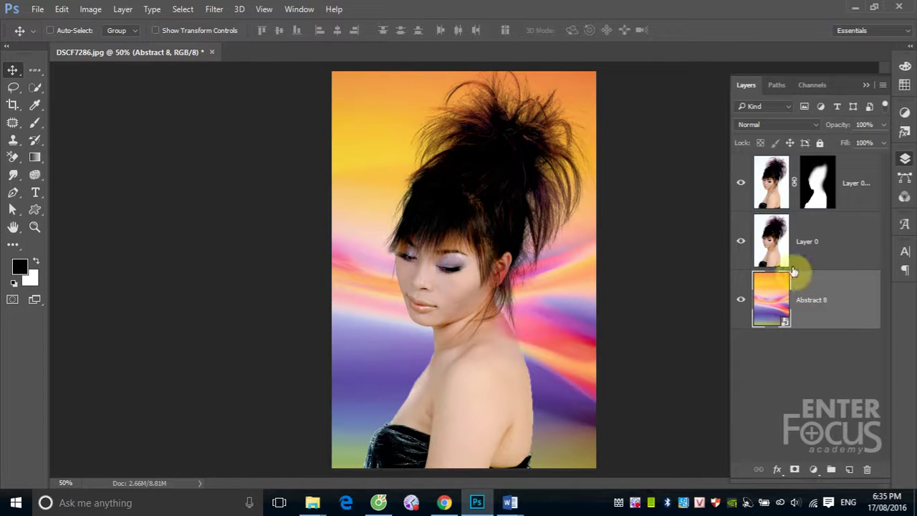
left_click(37, 8)
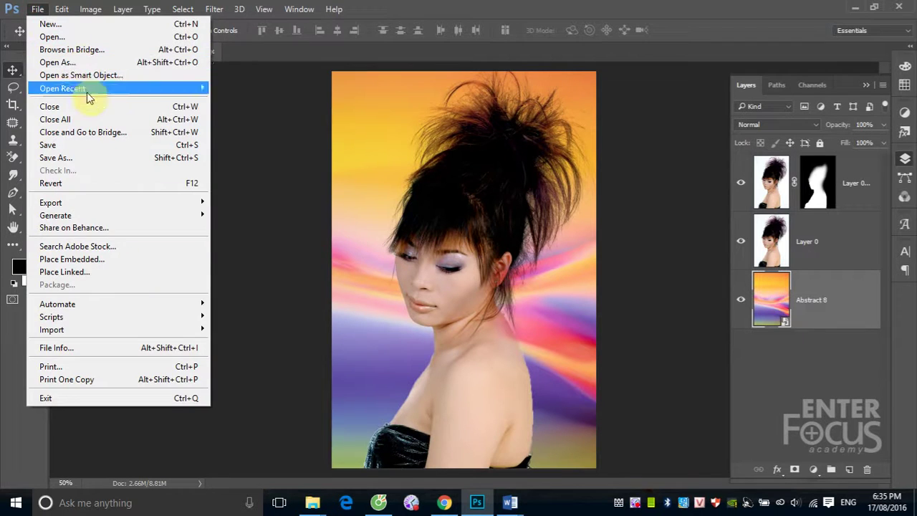
left_click(86, 257)
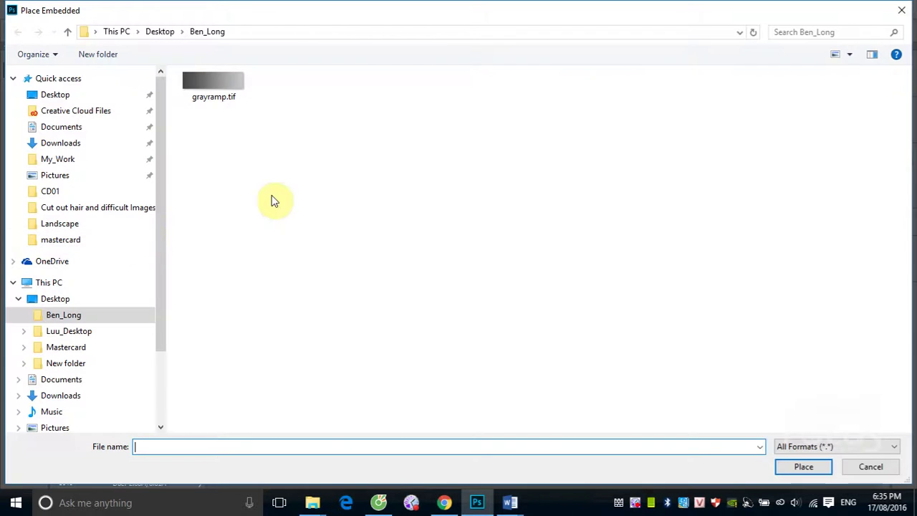
left_click(159, 32)
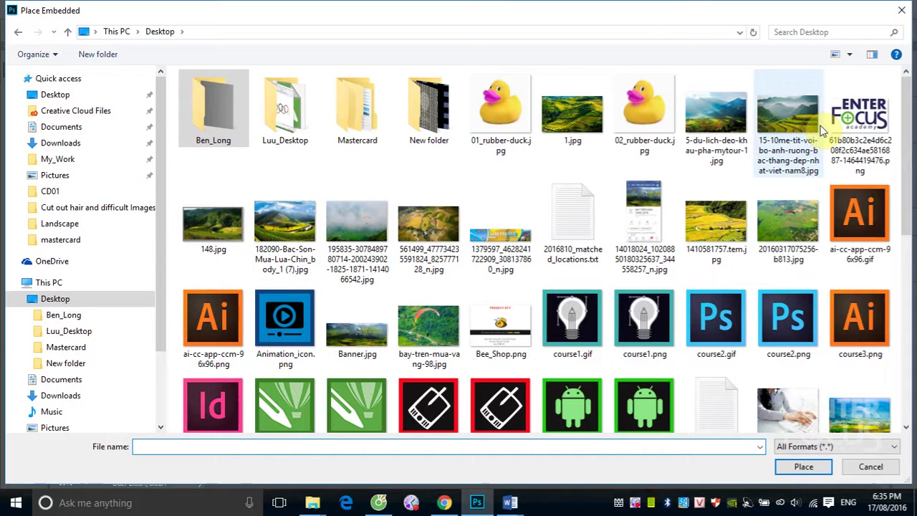
double_click(720, 121)
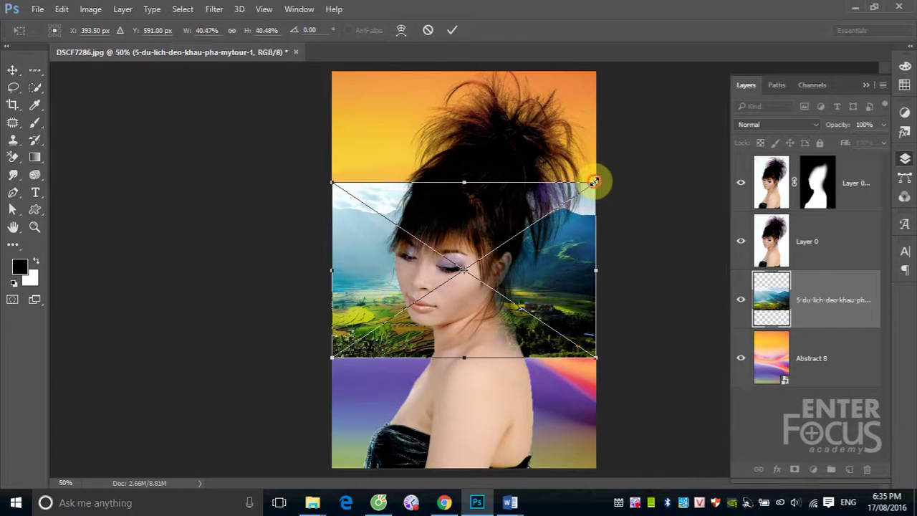
- Scale the landscape up until it covers the whole canvas, then commit the transform
left_click_drag(594, 182, 780, 51)
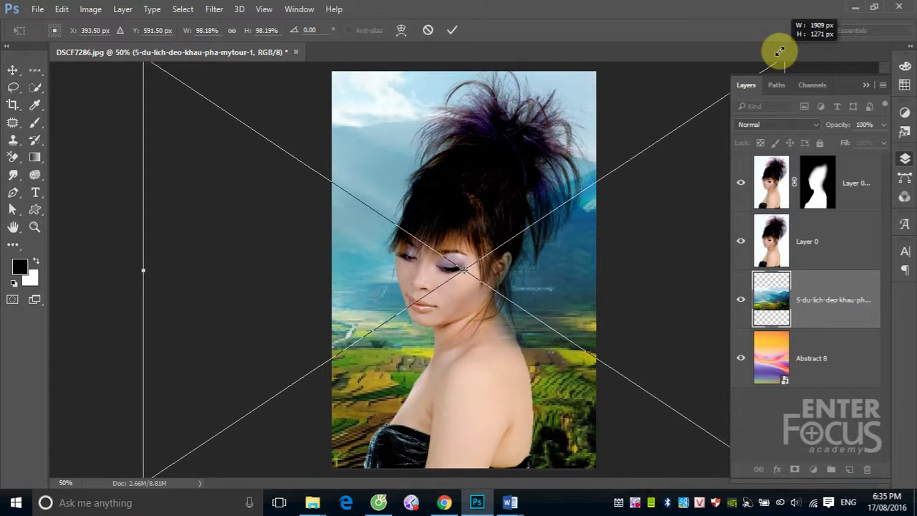
key("Return")
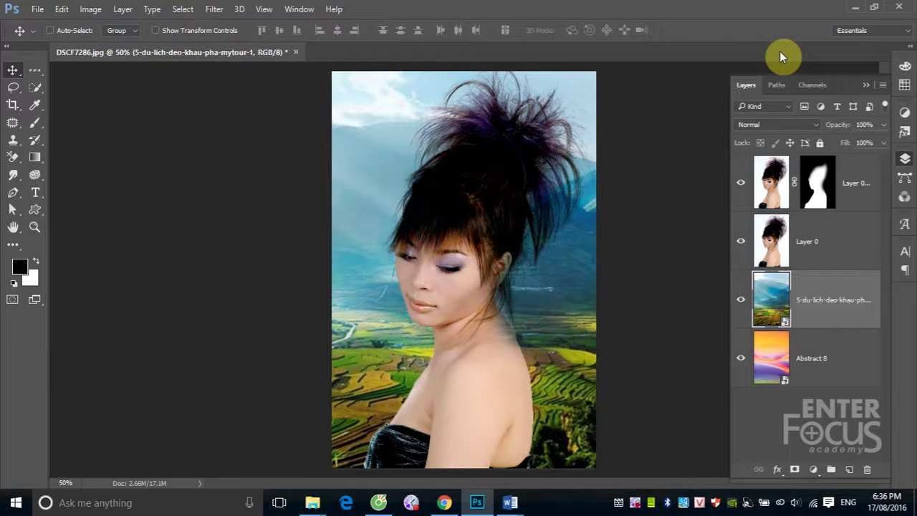
- Select Layer 0 and zoom to about 235% on the woman's neck
left_click(834, 248)
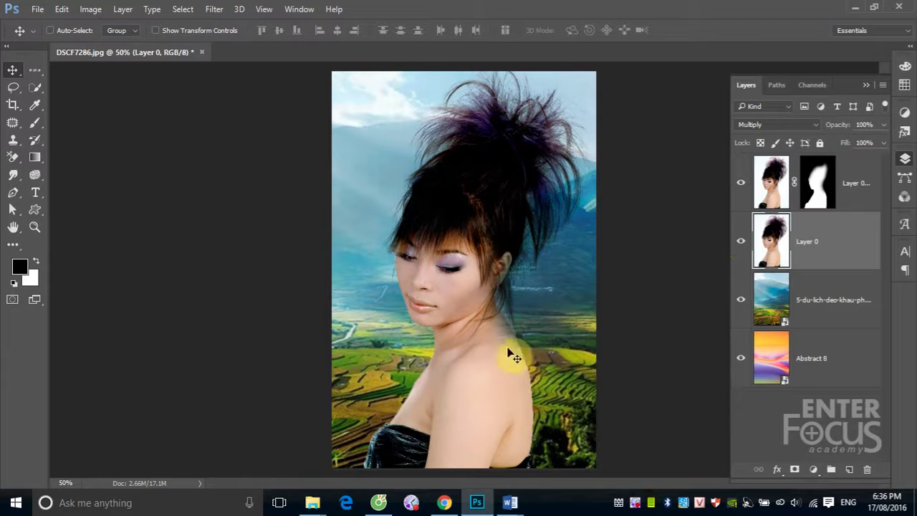
scroll(471, 293, "up", 3)
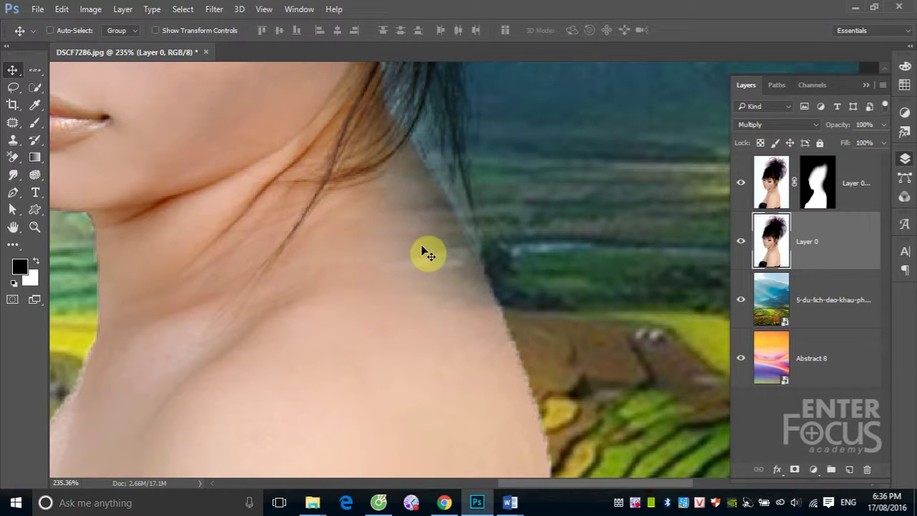
- Set up the Brush tool at about 99 px with white as the painting colour
left_click(35, 123)
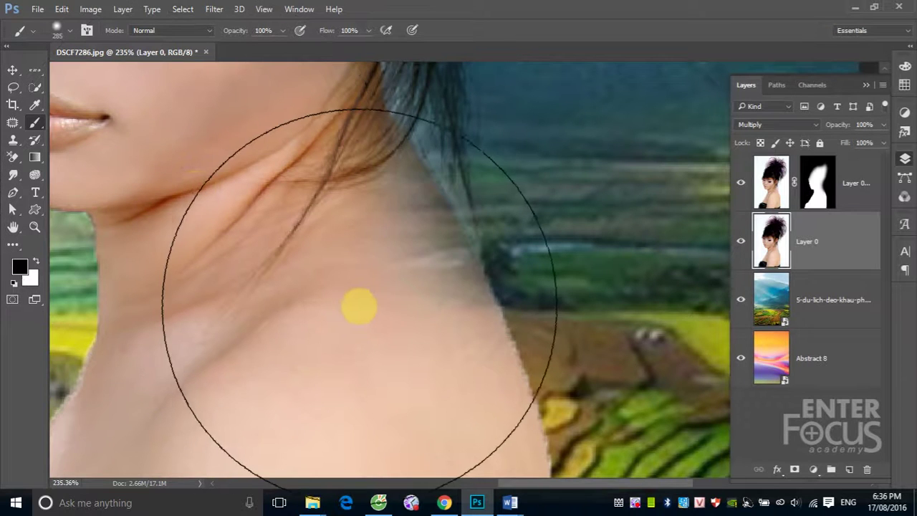
left_click_drag(372, 273, 221, 298)
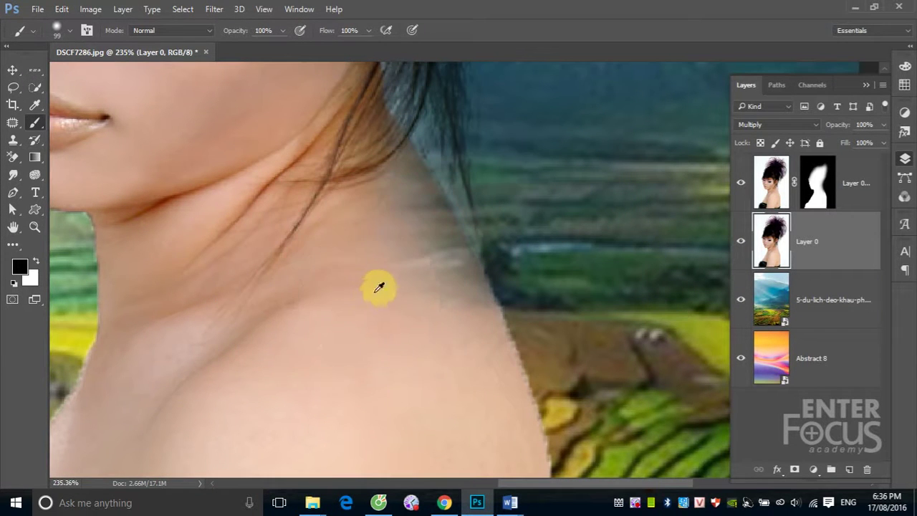
left_click_drag(375, 286, 351, 378)
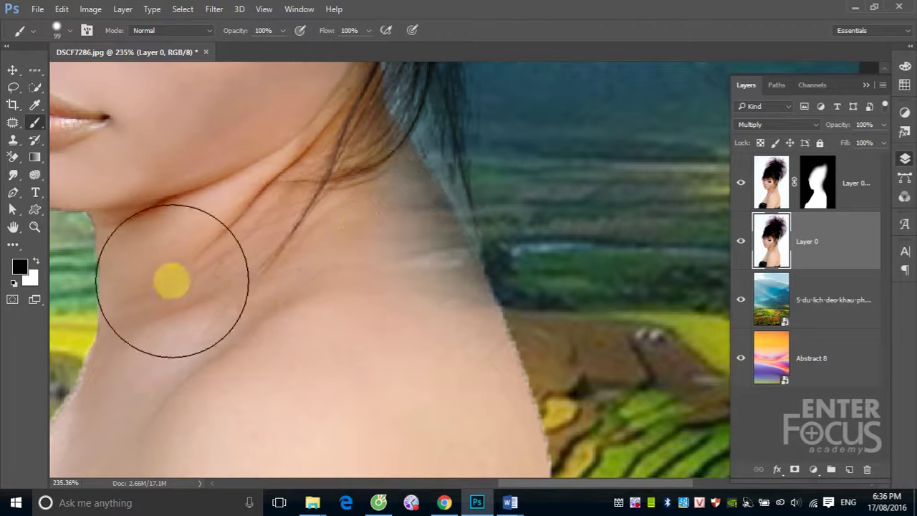
left_click(35, 261)
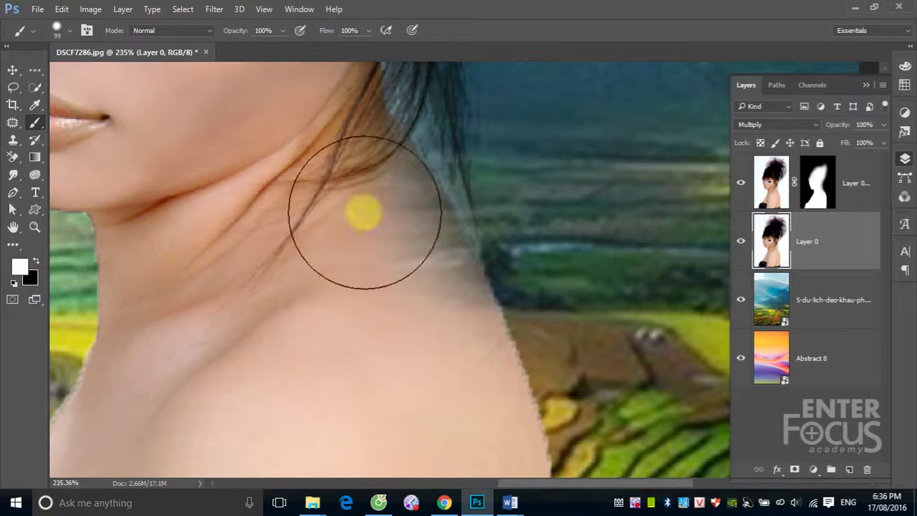
- Paint out the pale neck streak on Layer 0 copy's mask, undoing a stray black stroke
left_click(816, 183)
key("x")
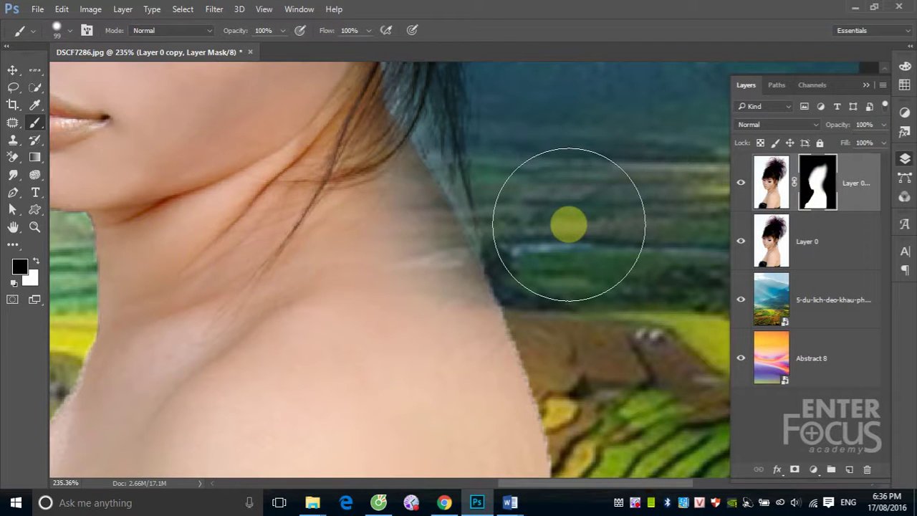
mouse_move(349, 226)
left_mouse_down()
mouse_move(369, 276)
mouse_move(318, 148)
left_mouse_up()
key("ctrl+z")
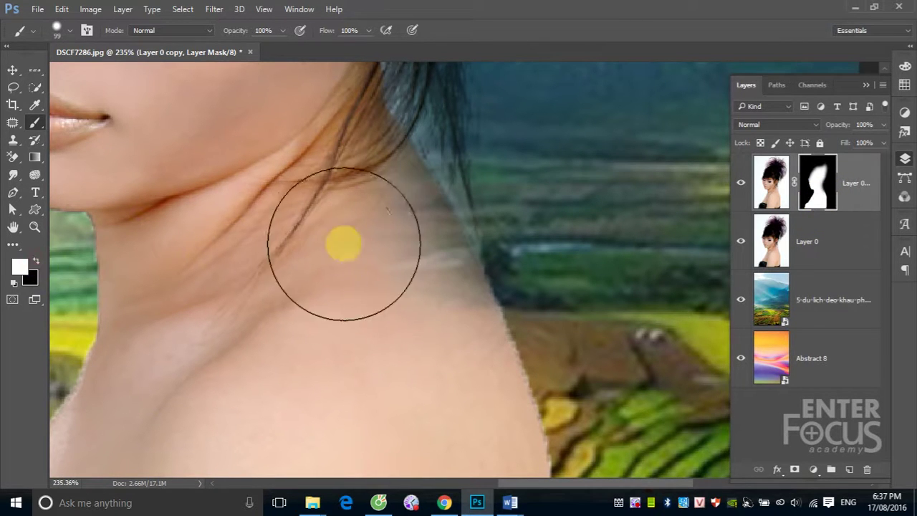
left_click_drag(344, 242, 385, 306)
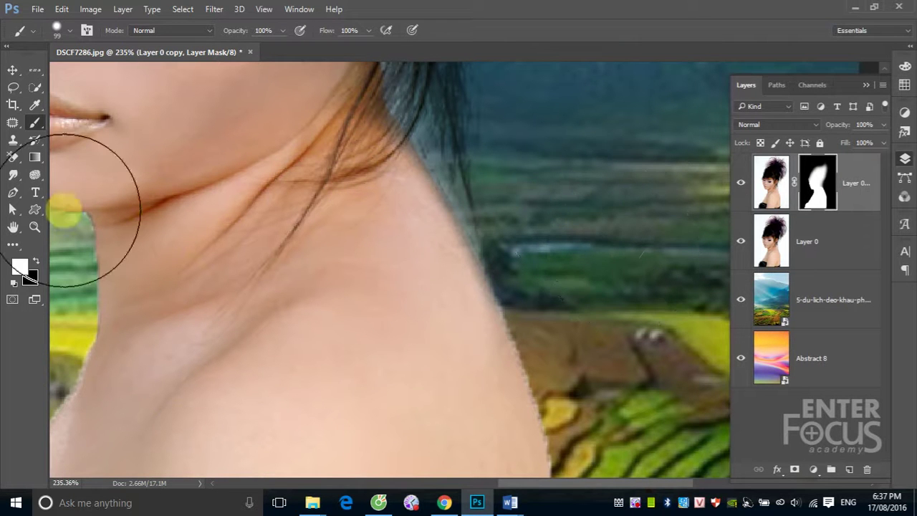
left_click(38, 262)
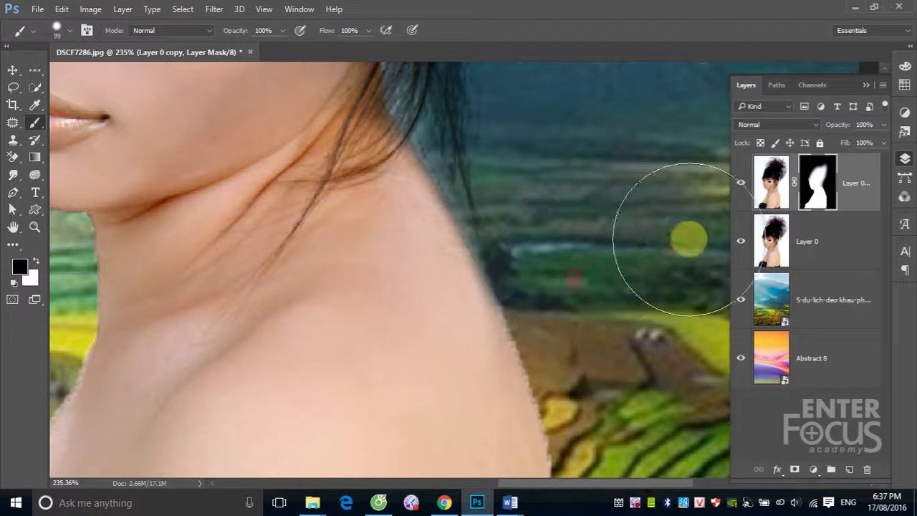
left_click(12, 70)
- Zoom from 100% down to 50% to see the whole composite
key("ctrl+1")
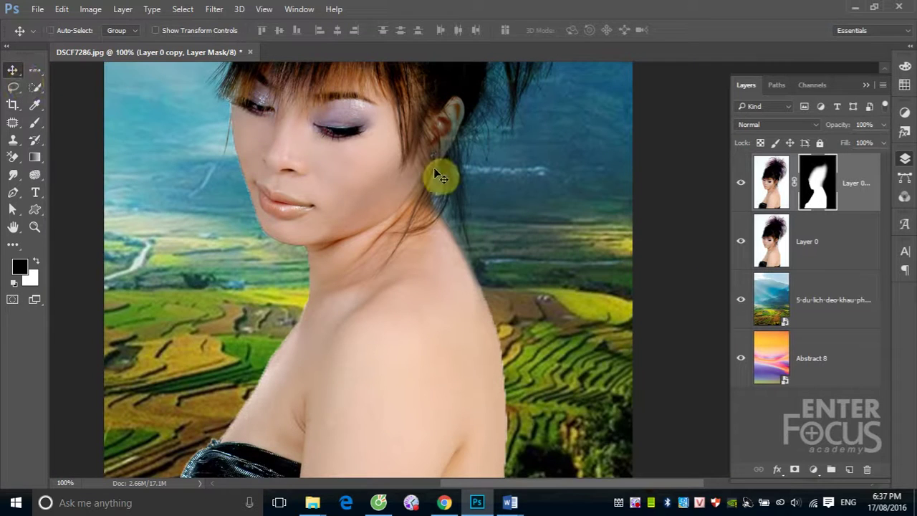
key("ctrl+minus")
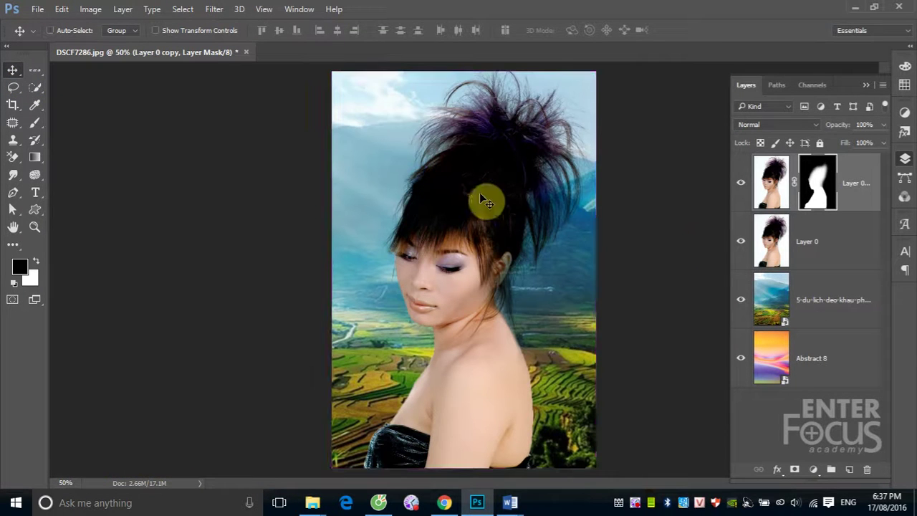